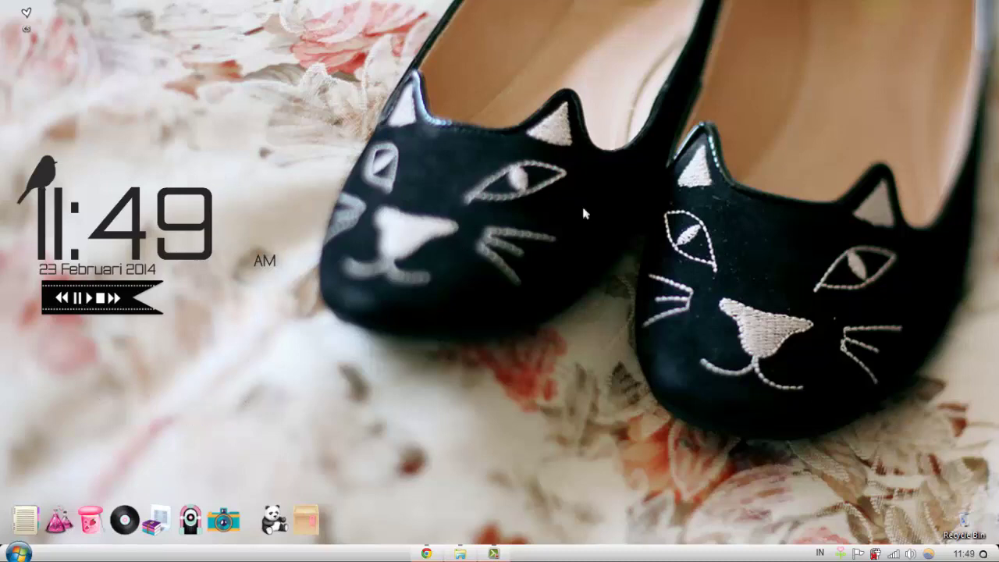
drag(308, 100, 756, 352)
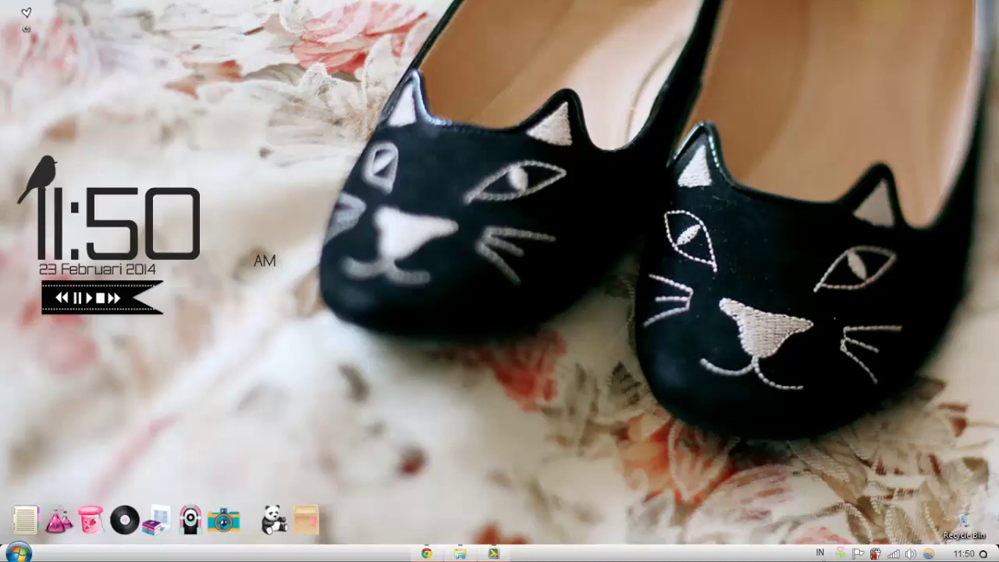
click(843, 555)
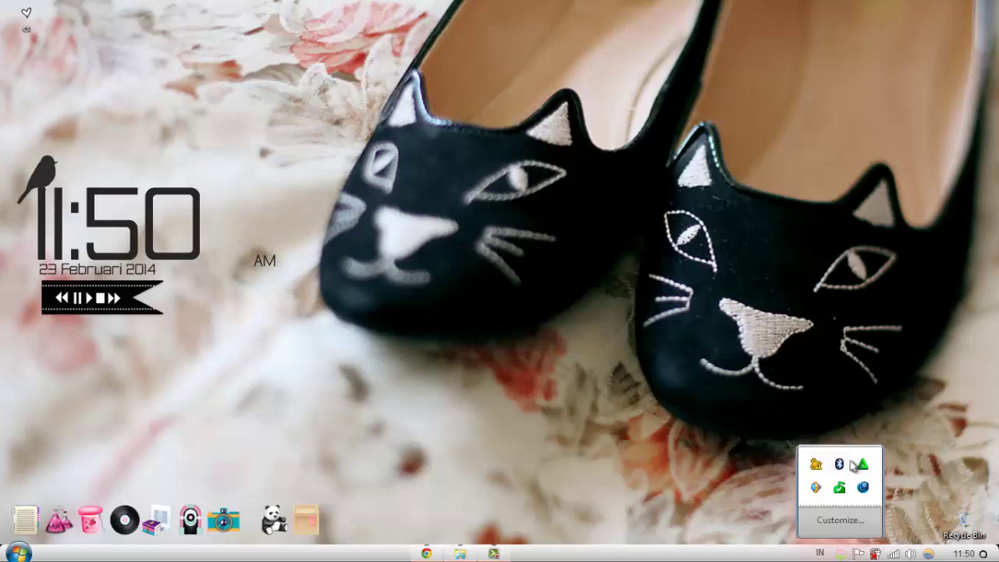
click(773, 305)
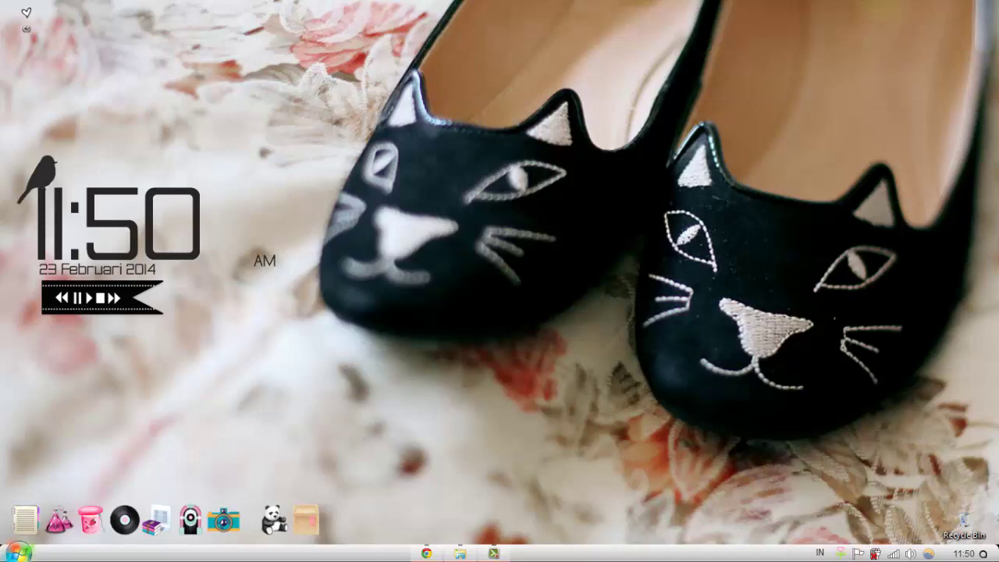
click(17, 553)
click(567, 380)
drag(470, 139, 998, 492)
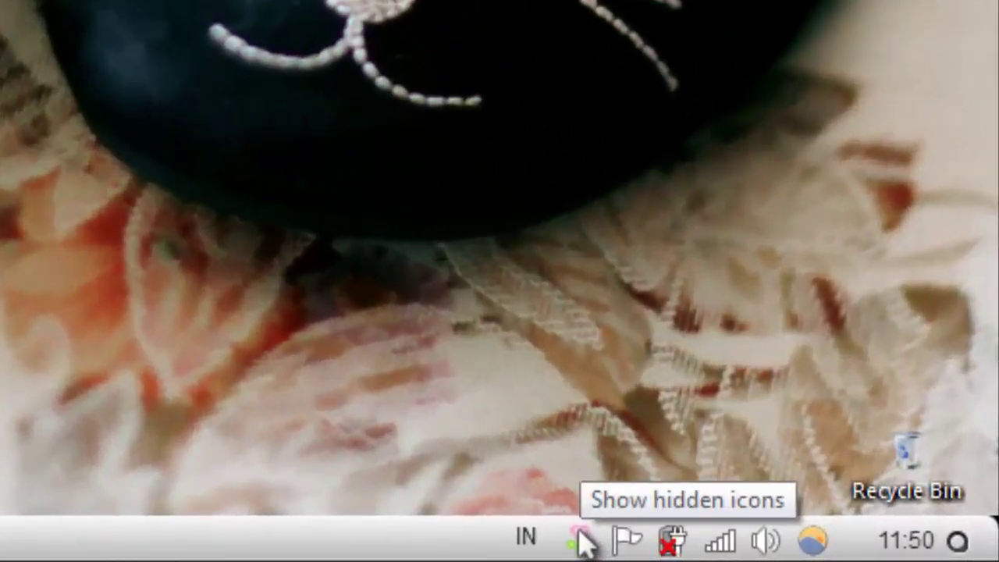
Step: Start creating a new widget from XWidget's icon among the hidden notification icons
click(842, 553)
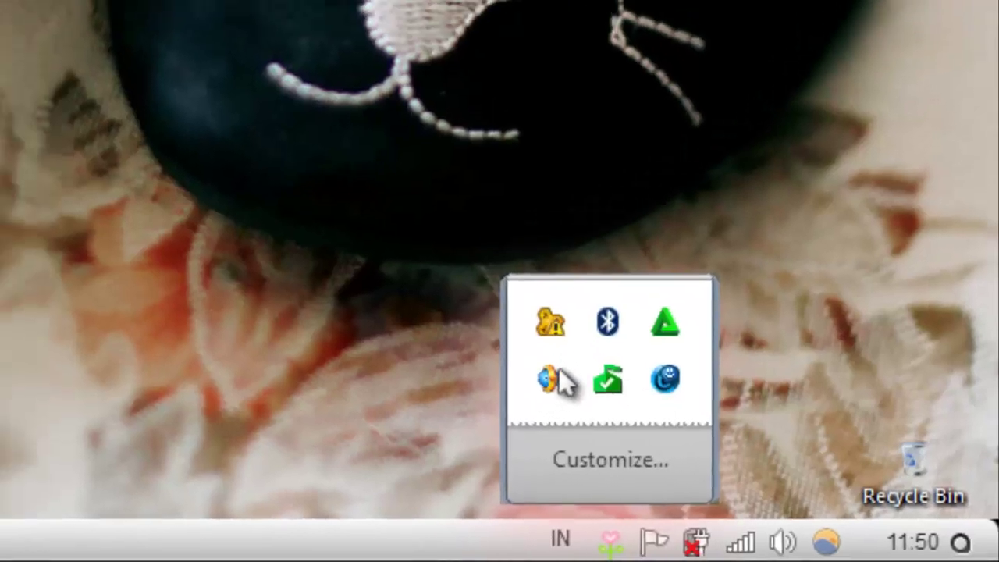
right_click(514, 368)
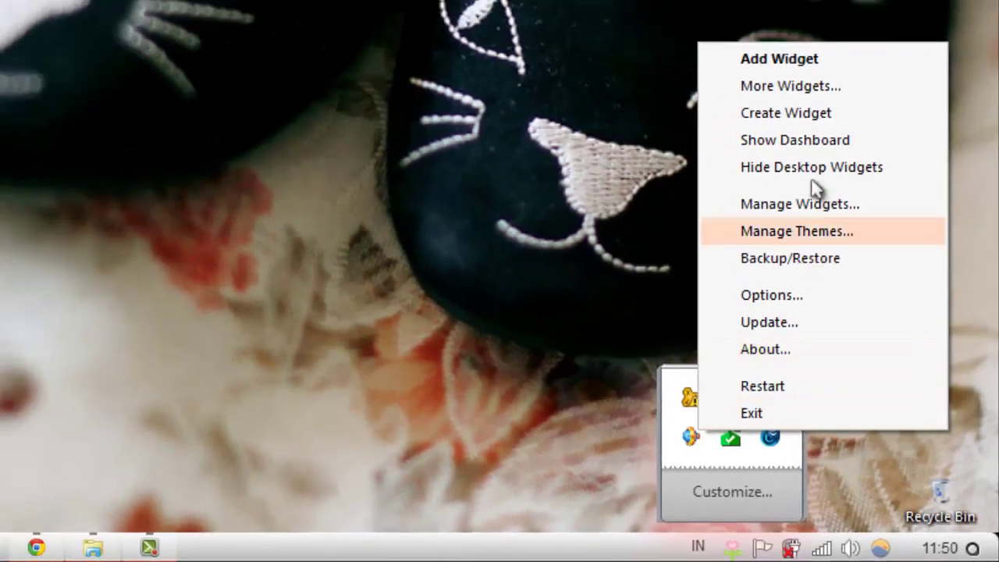
click(789, 118)
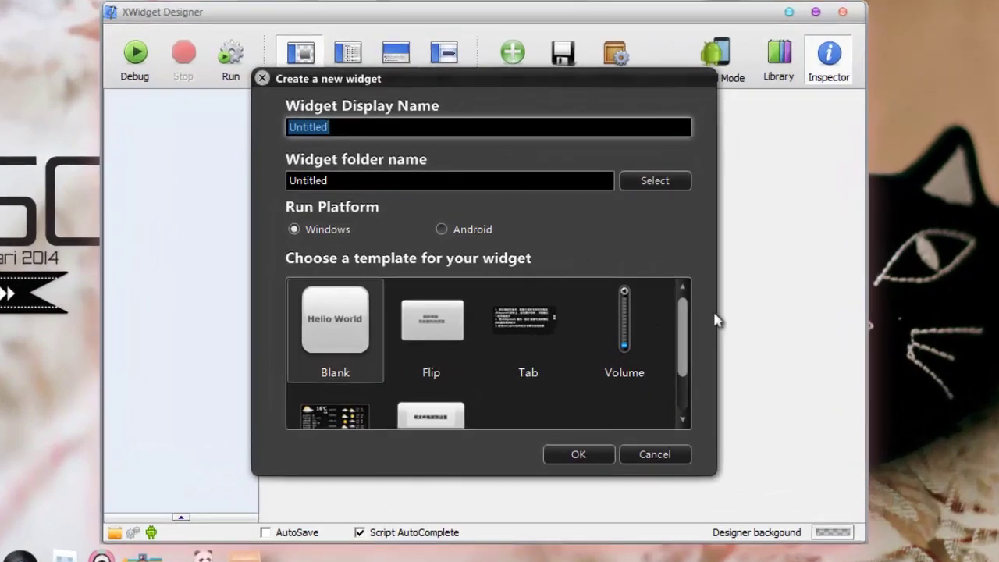
Step: Create a Windows widget from the Blank template with both display name and folder name set to Editutorials4you
scroll(691, 344, down, 1)
scroll(693, 312, up, 1)
click(379, 163)
click(382, 125)
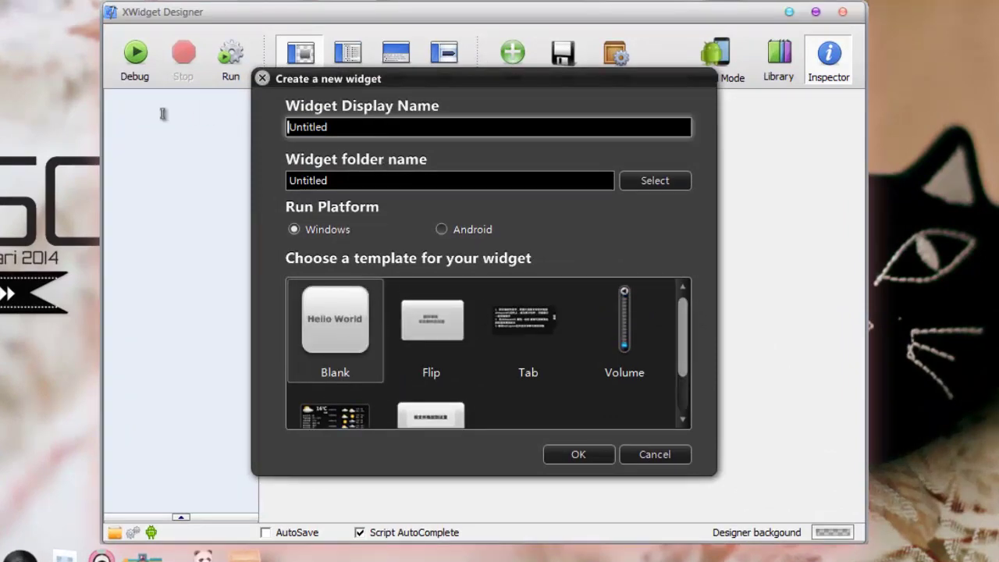
drag(371, 126, 212, 116)
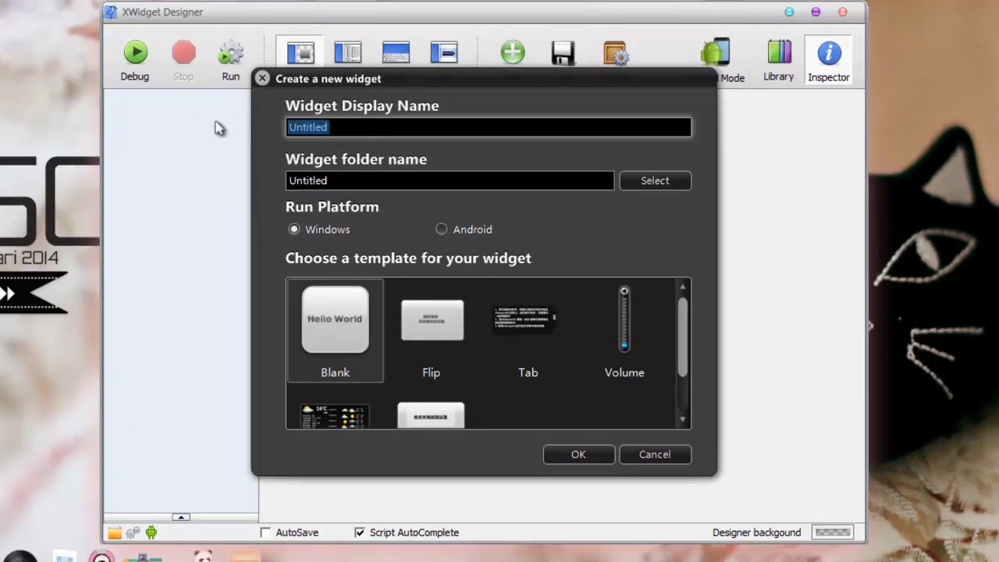
text(Editutorials4you)
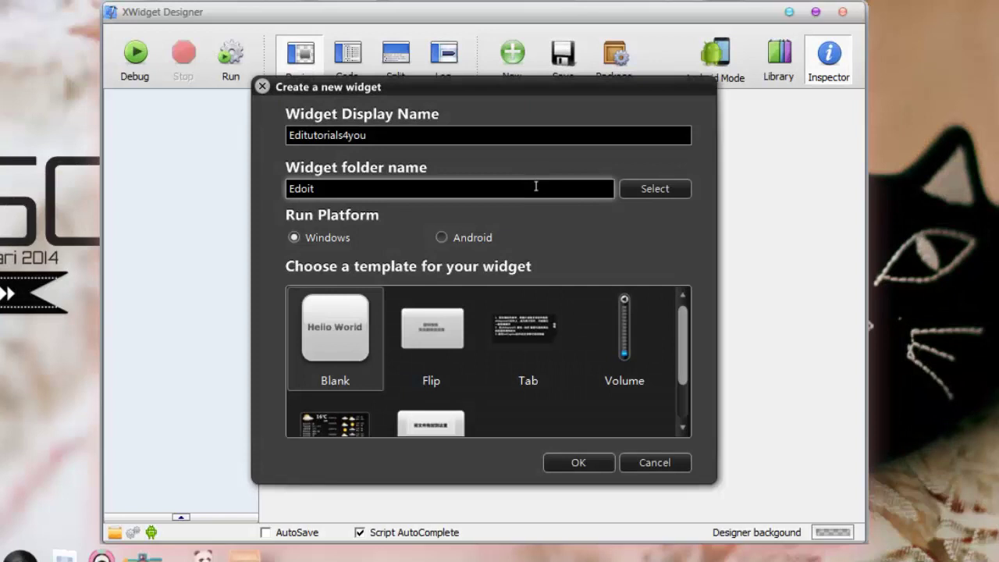
text(Edoit)
key(BackSpace)
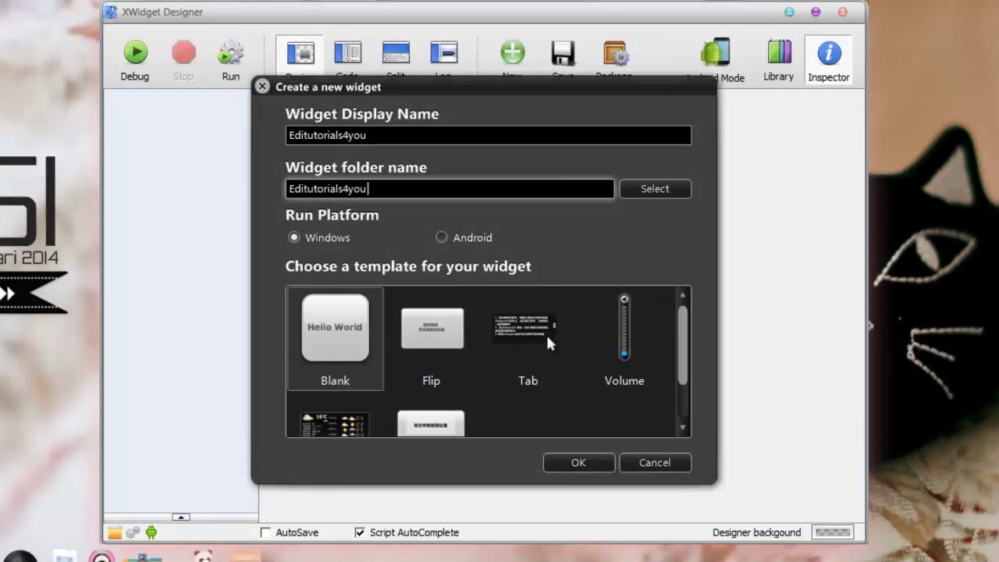
click(590, 461)
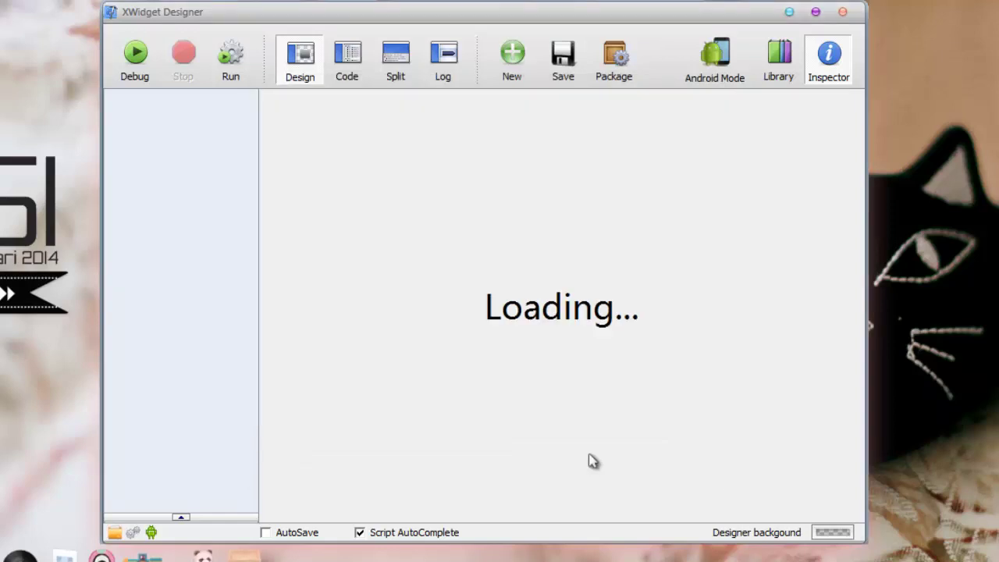
Step: Enlarge the widget canvas to about 729 by 348 in the maximized designer and delete the default Hello World text
click(816, 11)
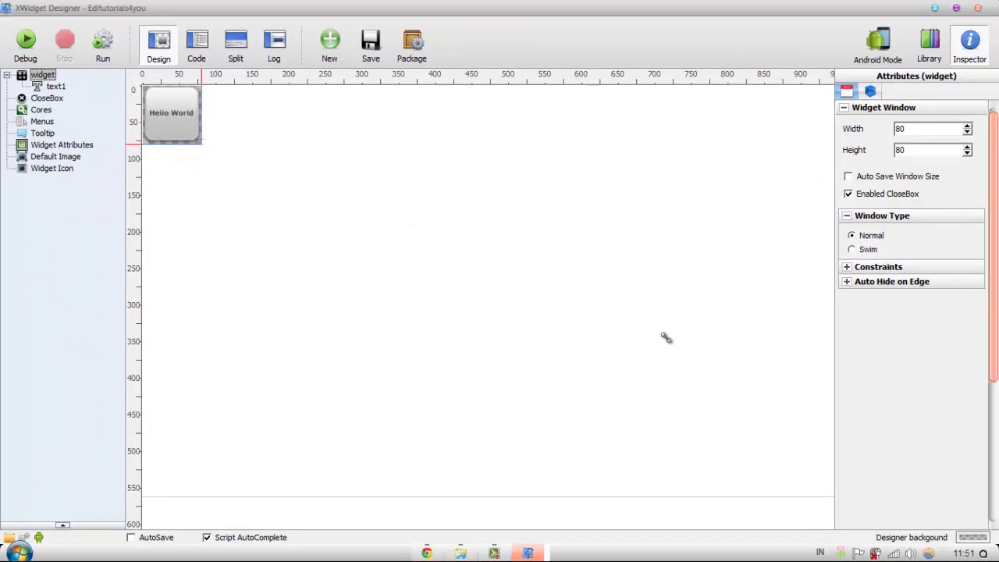
drag(672, 340, 668, 335)
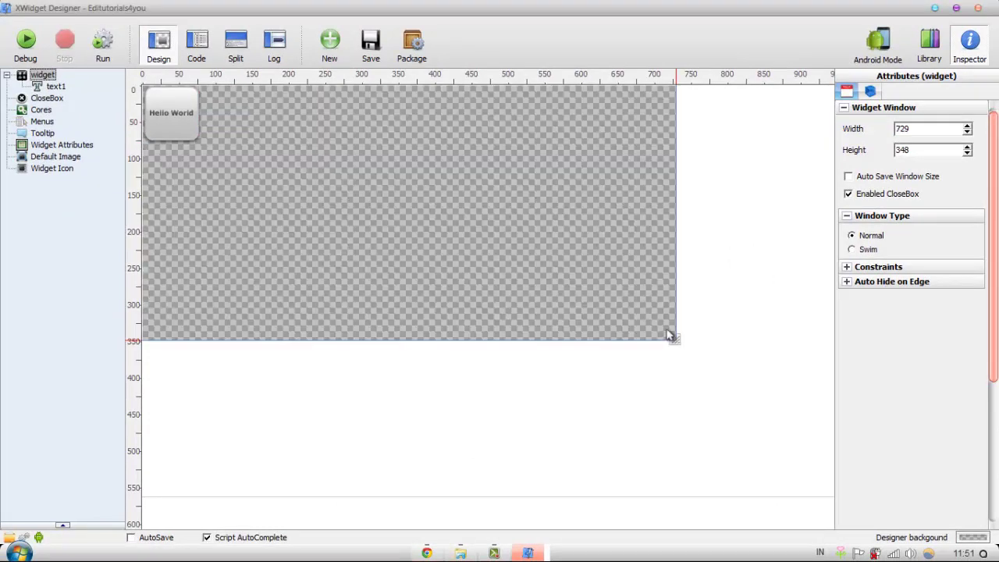
click(185, 124)
click(189, 123)
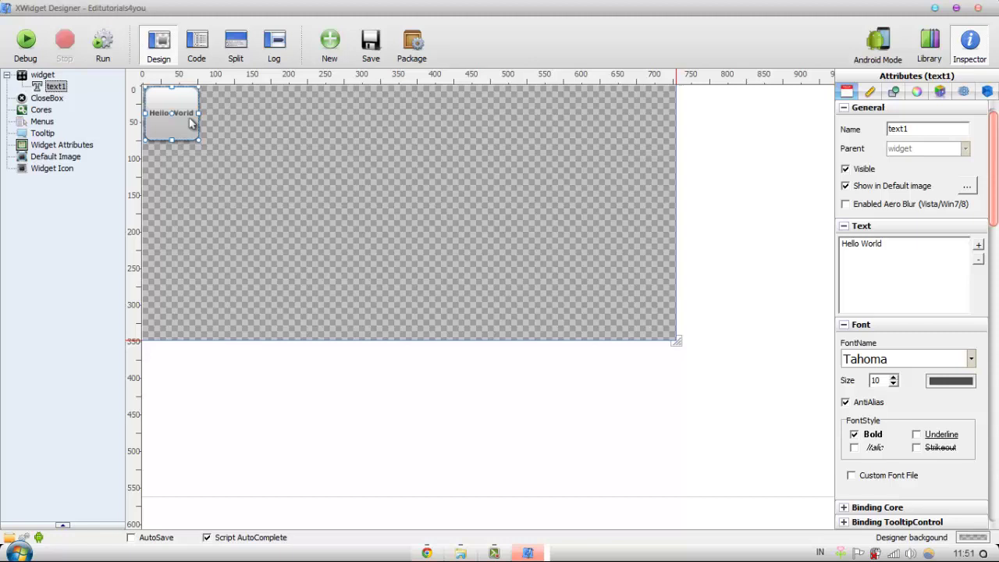
key(Delete)
click(483, 327)
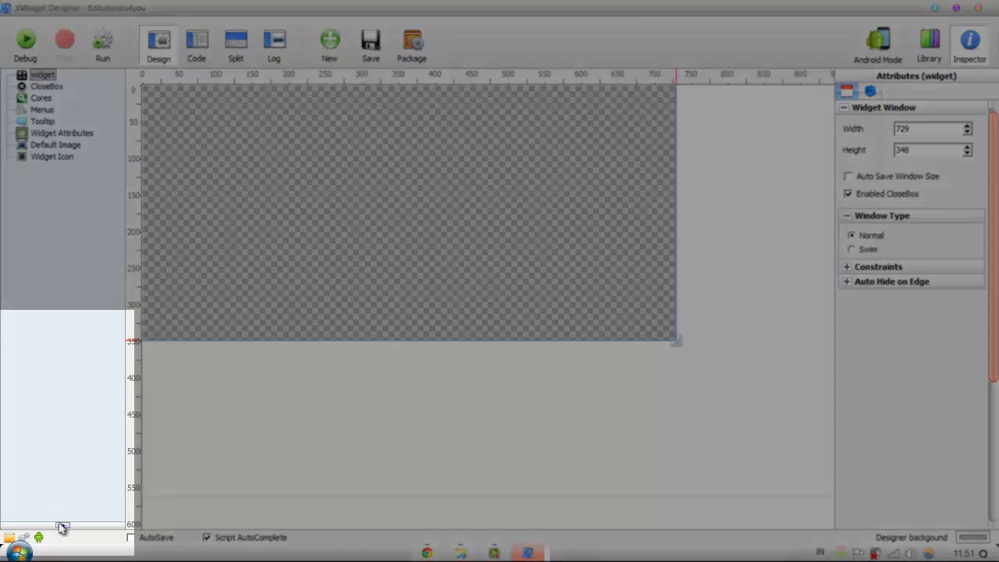
Step: Add a Text component to the widget and enlarge its box to about 215 by 75 in the canvas's upper-left area
click(62, 525)
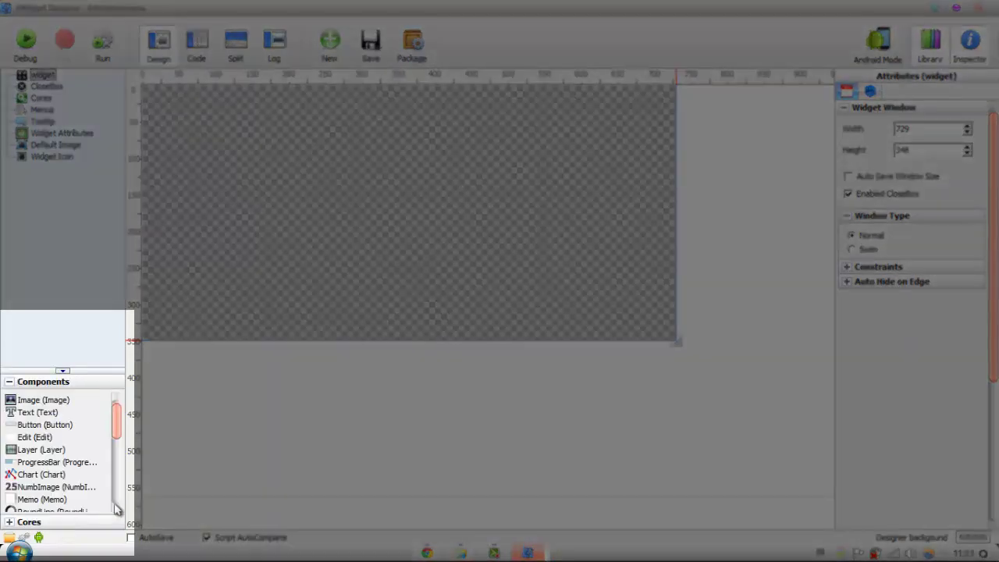
click(62, 372)
click(63, 525)
double_click(43, 413)
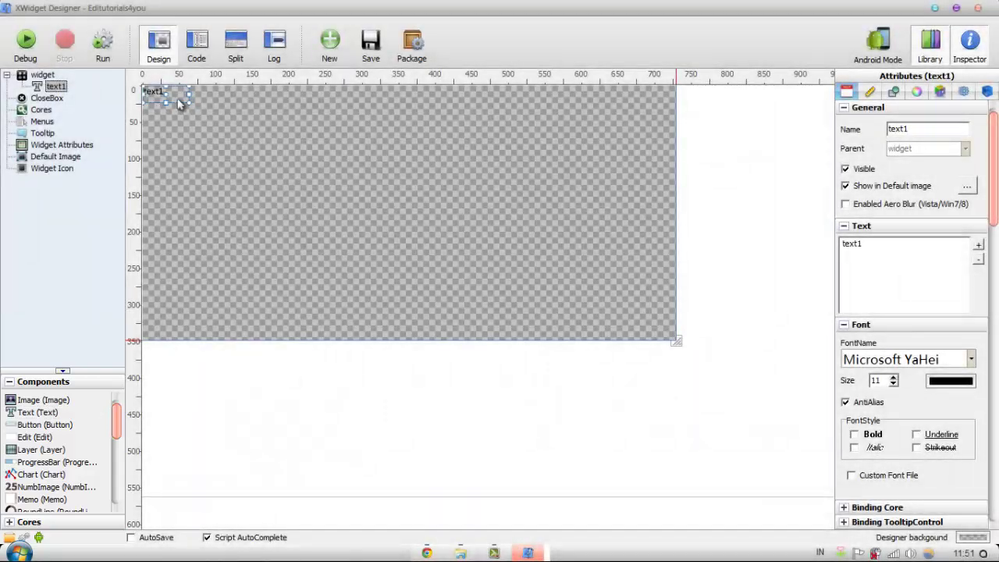
drag(190, 107, 347, 164)
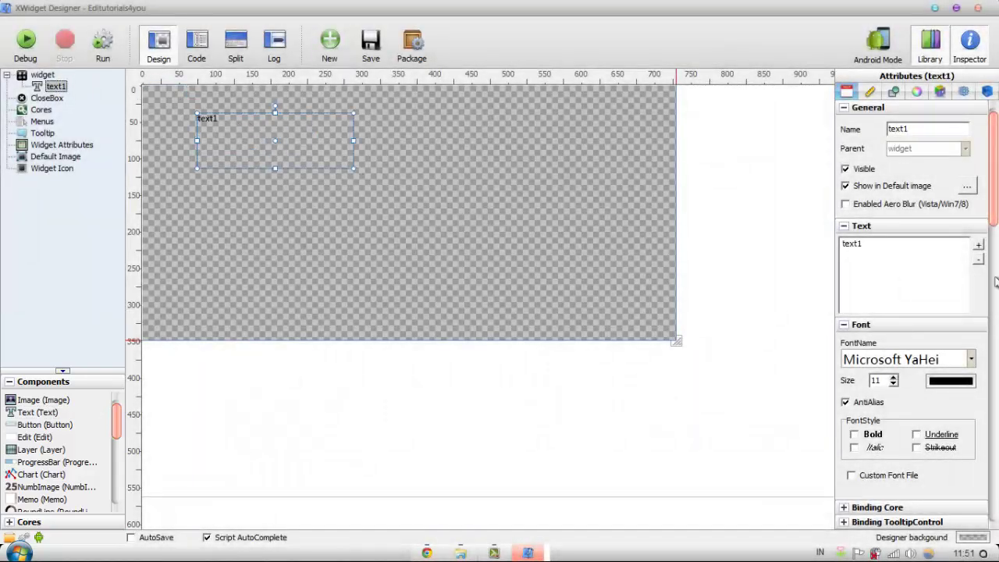
Step: Replace the new text component's content with 11 and set its font size to 37
click(957, 268)
key(ctrl+a)
key(Delete)
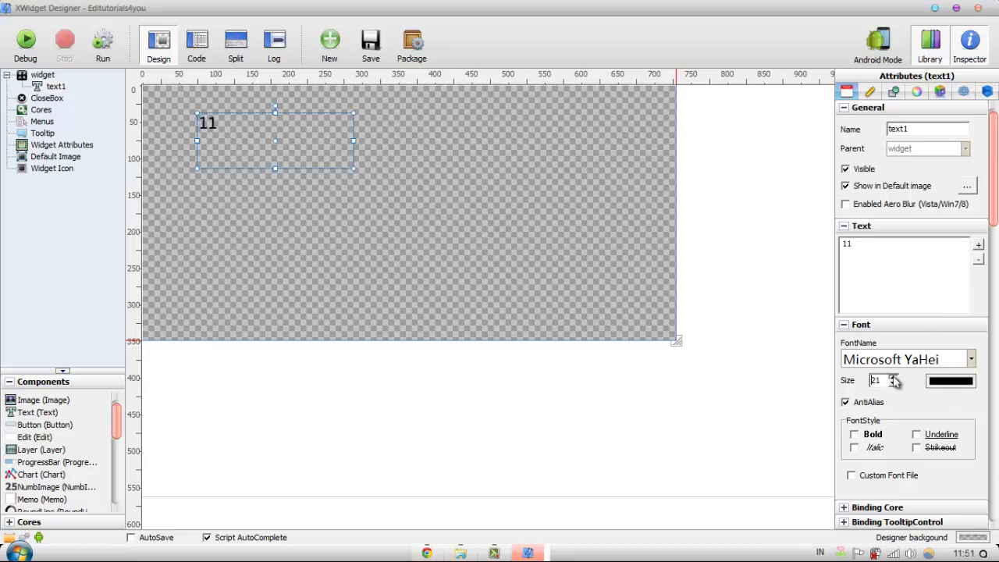
click(894, 378)
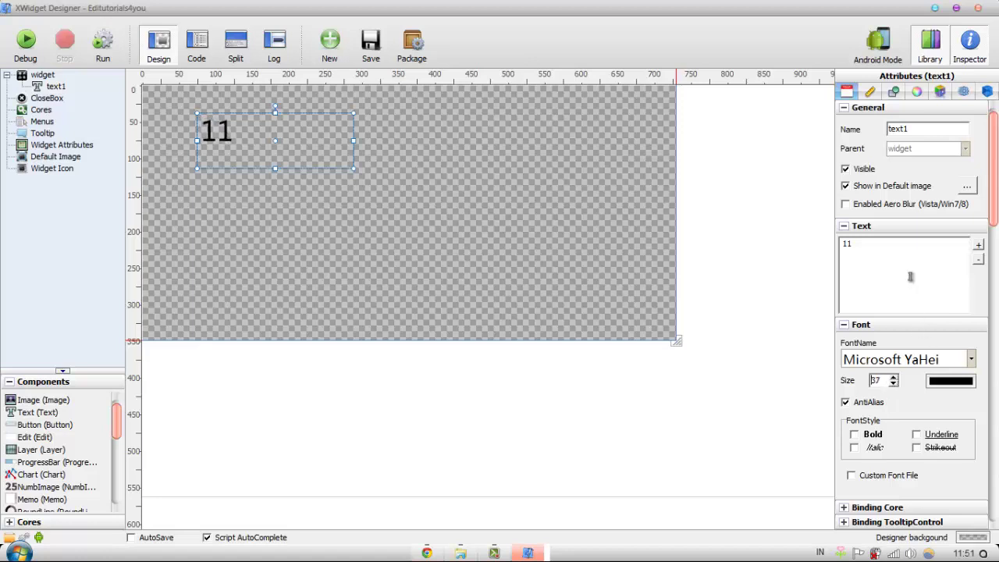
Step: Try out several fonts on the 11 text and set it to VARSITY REGULAR
click(971, 359)
click(880, 102)
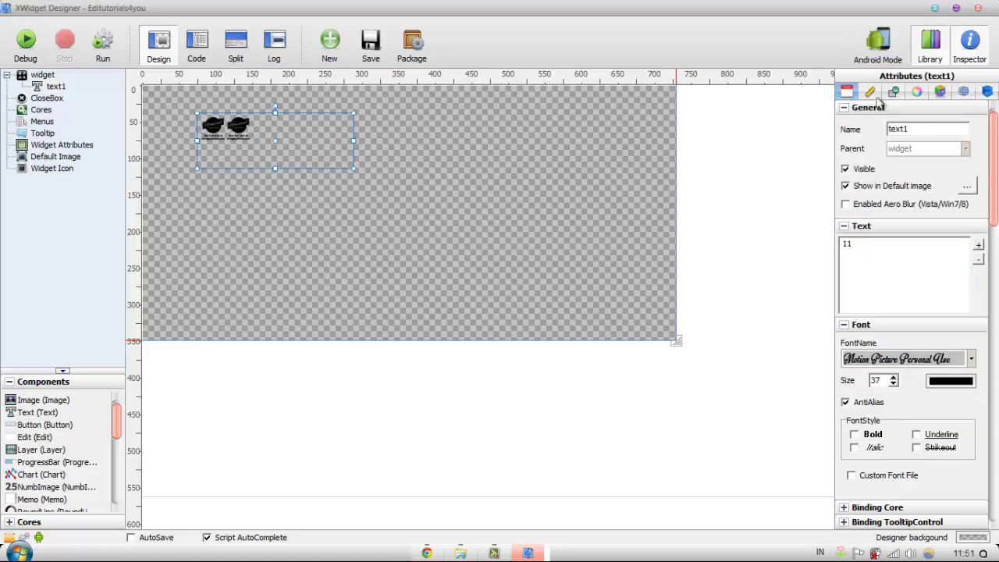
key(Down)
key(Down)
key(Down)
key(Down)
key(Down)
key(Down)
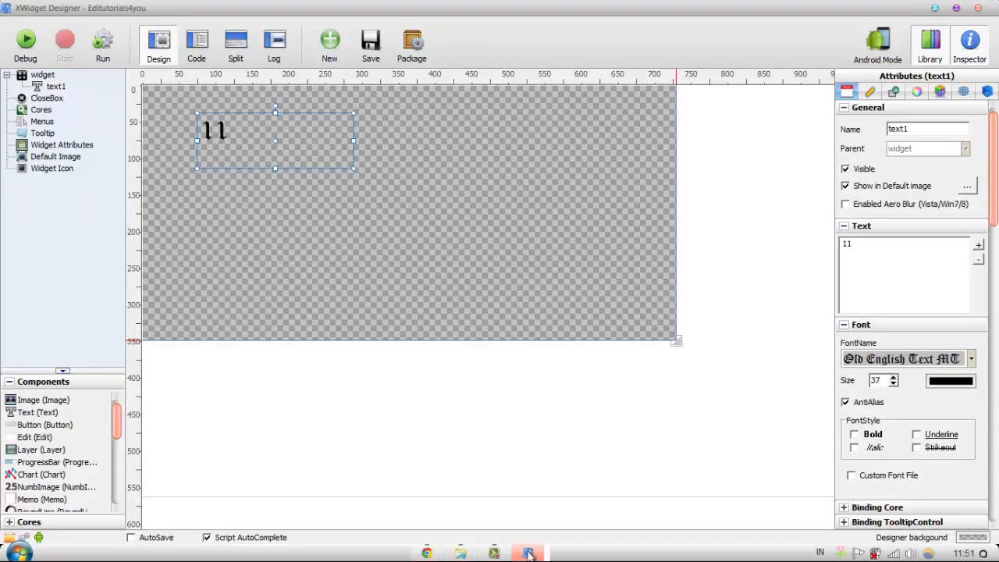
click(529, 554)
click(923, 500)
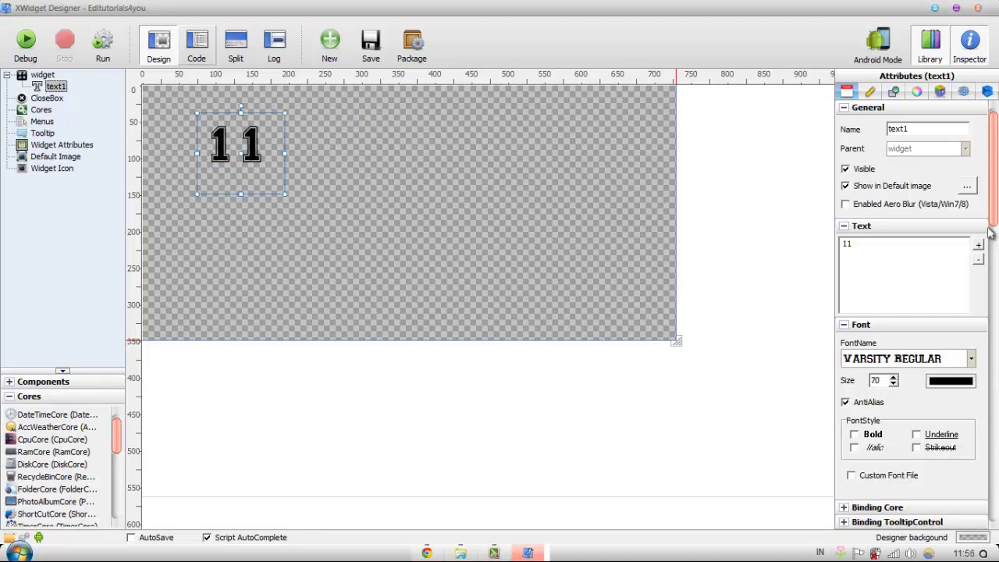
Step: Set the 11 text's font size to 100 and fit its box around the digits, about 145 by 120
click(894, 377)
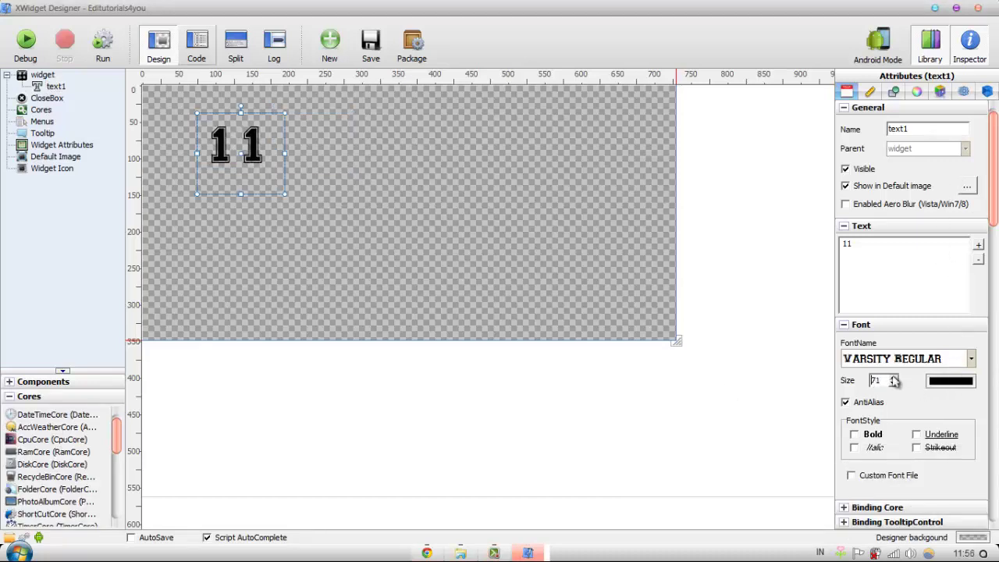
key(BackSpace)
key(BackSpace)
text(100)
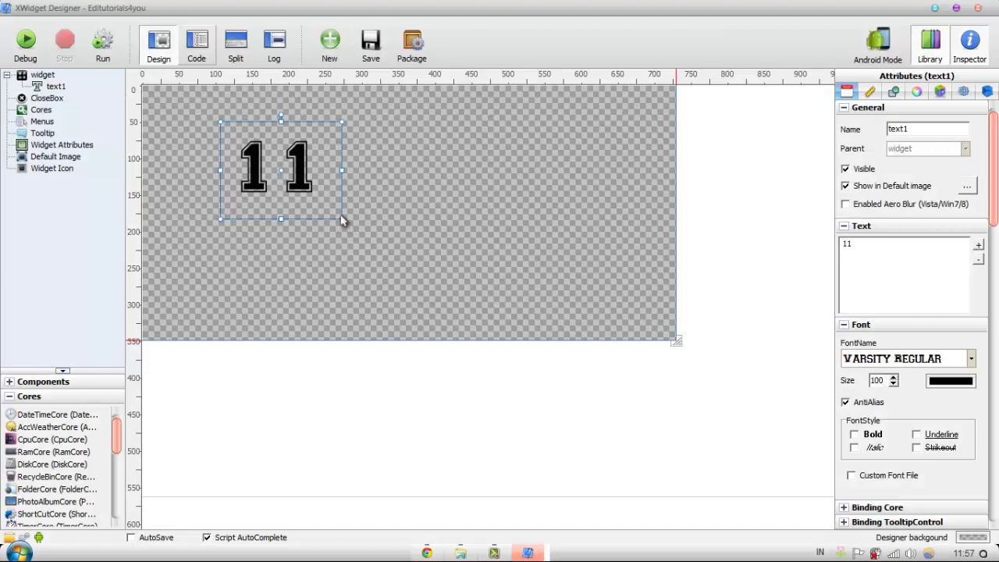
drag(341, 219, 327, 209)
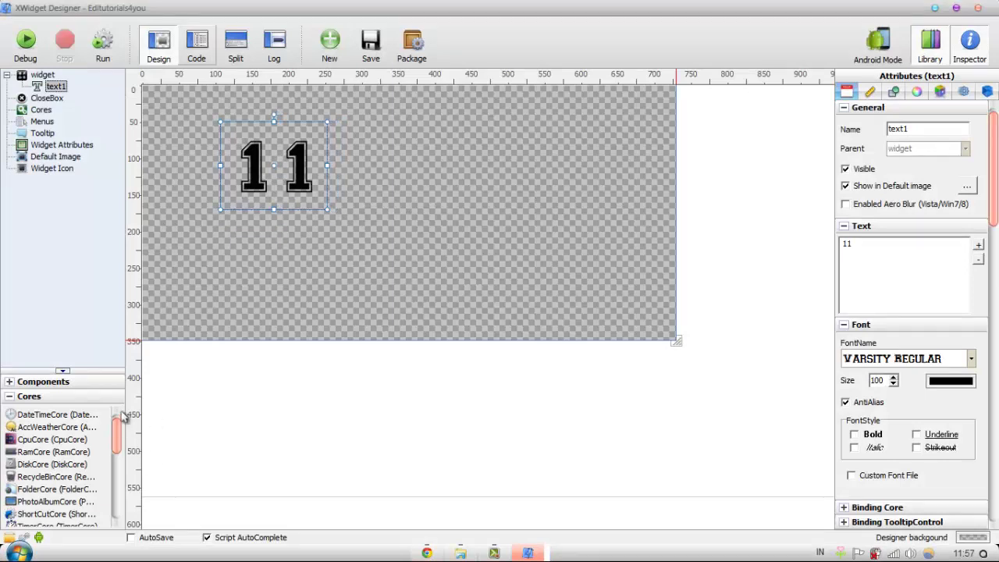
Step: Add a second Text component, replace its content with a colon, and set its font size to 100
click(39, 398)
click(43, 383)
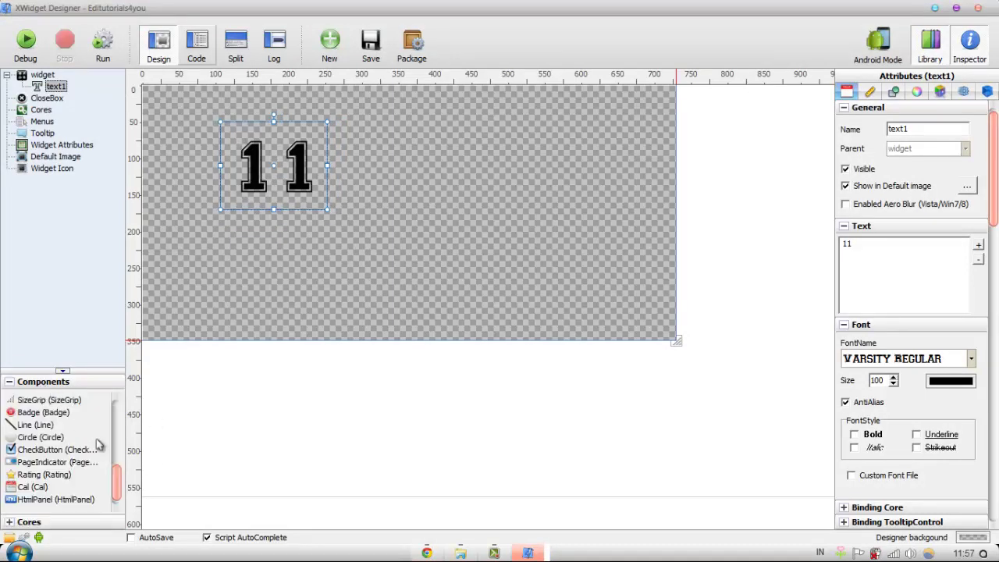
drag(117, 488, 119, 406)
double_click(45, 413)
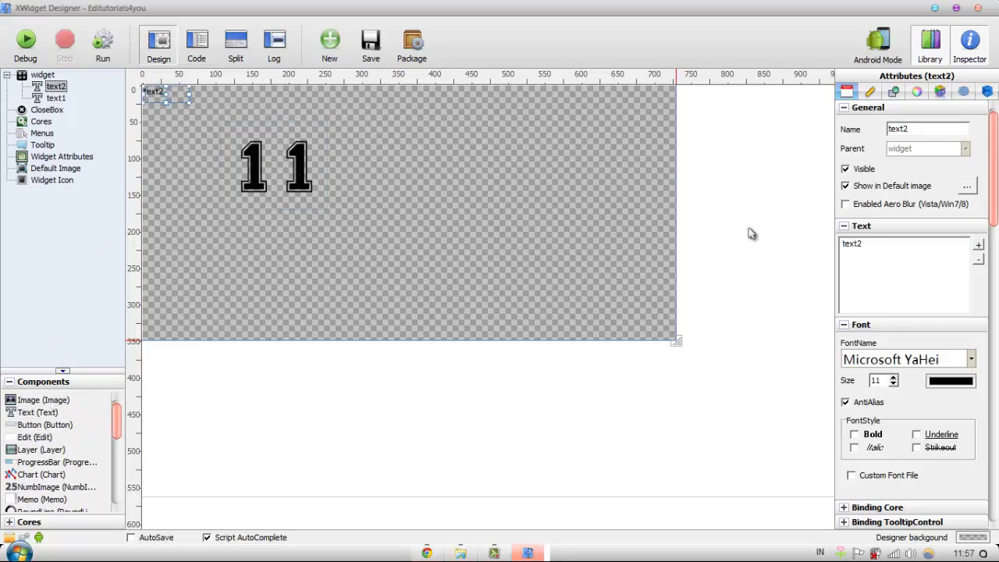
double_click(907, 245)
key(BackSpace)
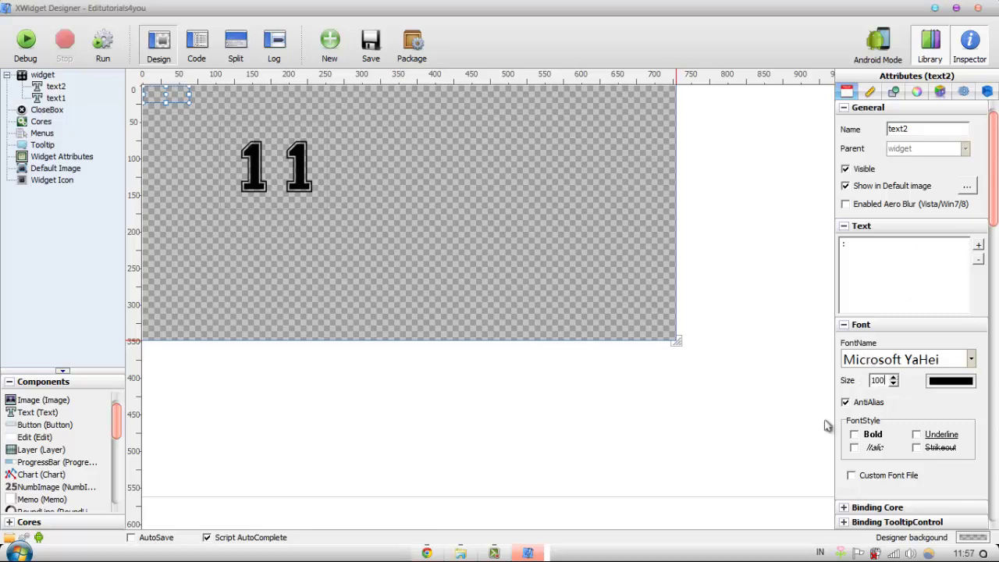
Step: Set the colon text's font to VARSITY REGULAR and resize its box to about 55 by 115 so the whole colon fits
scroll(921, 361, down, 5)
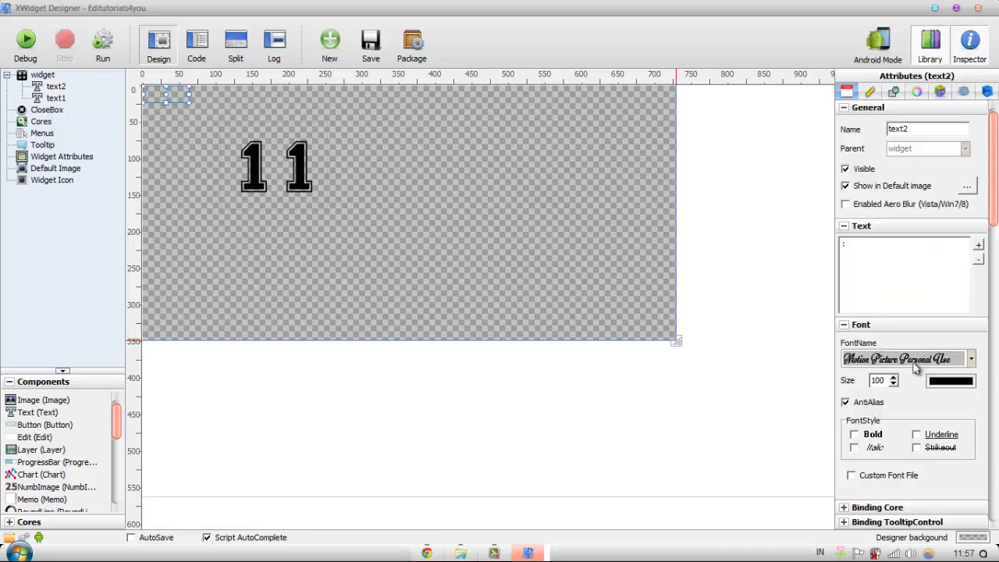
scroll(916, 367, down, 4)
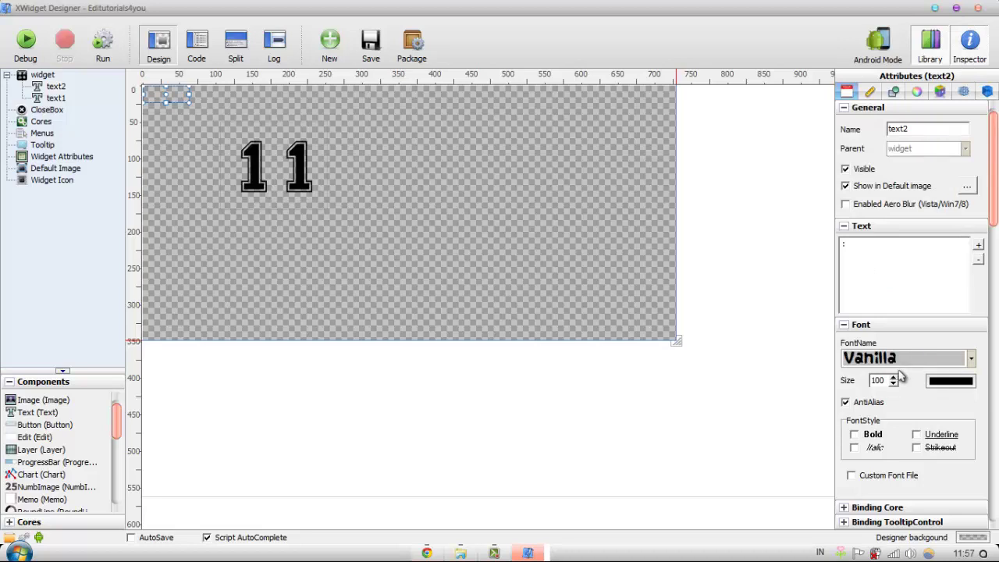
scroll(902, 377, down, 2)
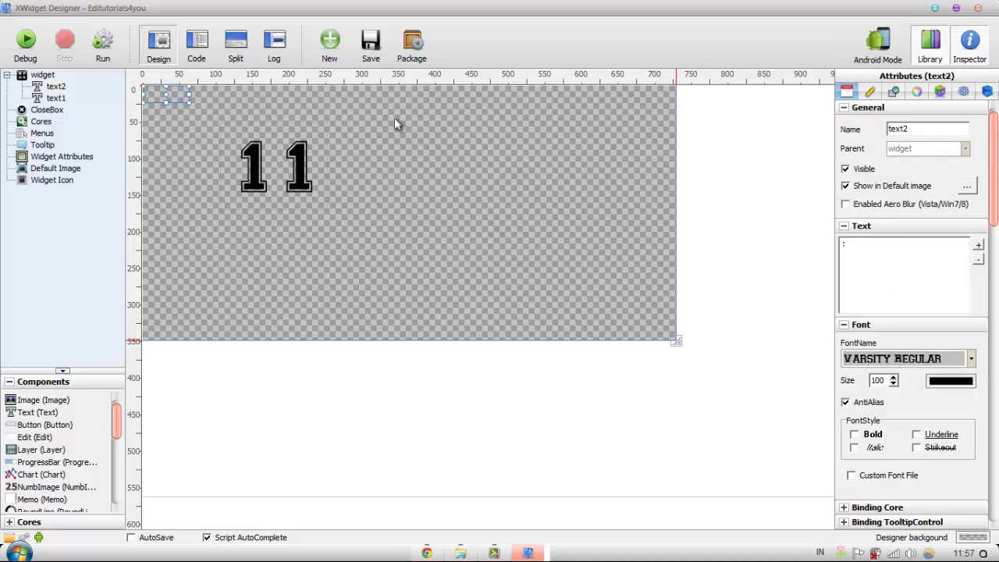
click(192, 106)
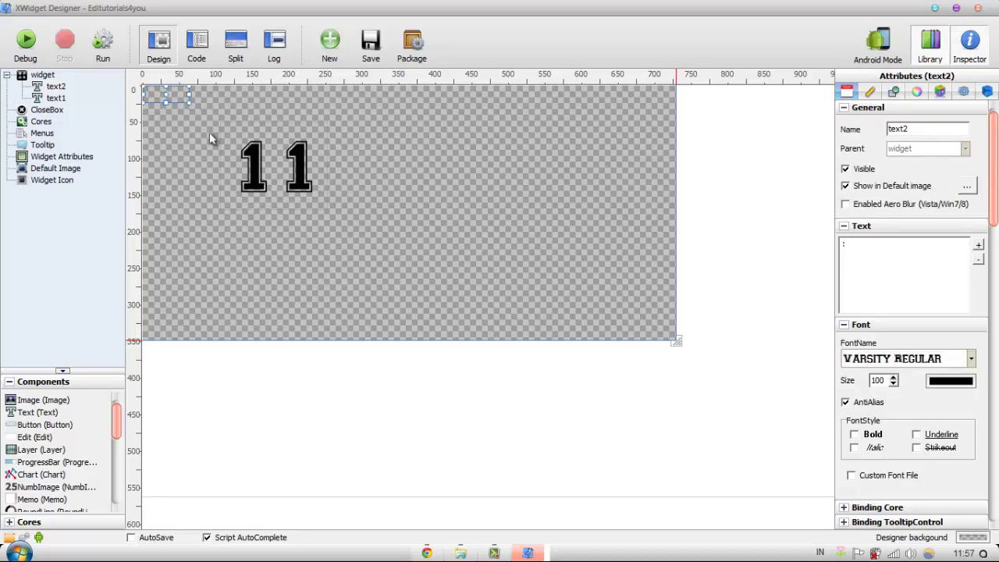
drag(194, 104, 185, 170)
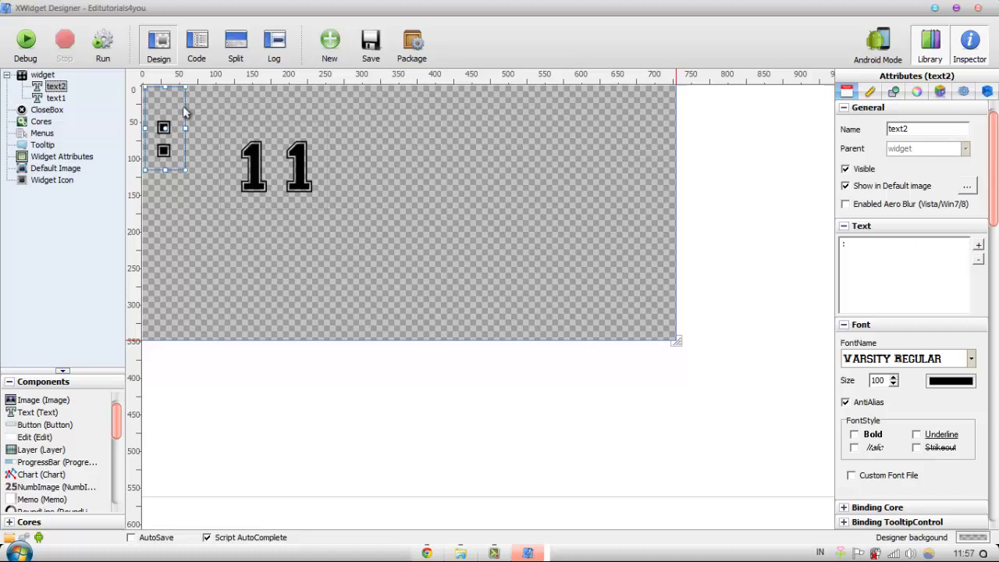
Step: Place the colon directly after the 11 and add a third Text component reading 57 in VARSITY REGULAR, size 100
drag(185, 111, 398, 150)
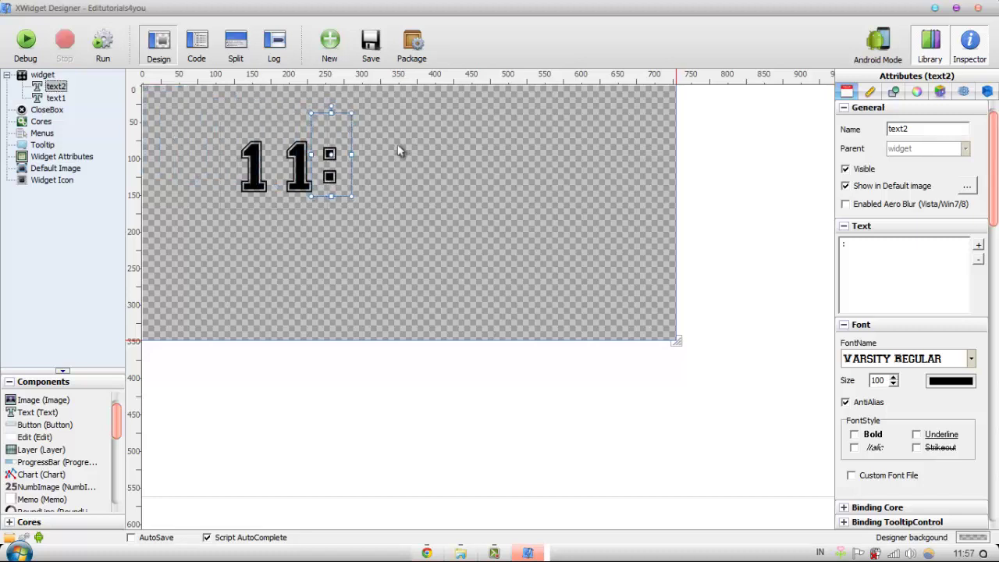
double_click(45, 414)
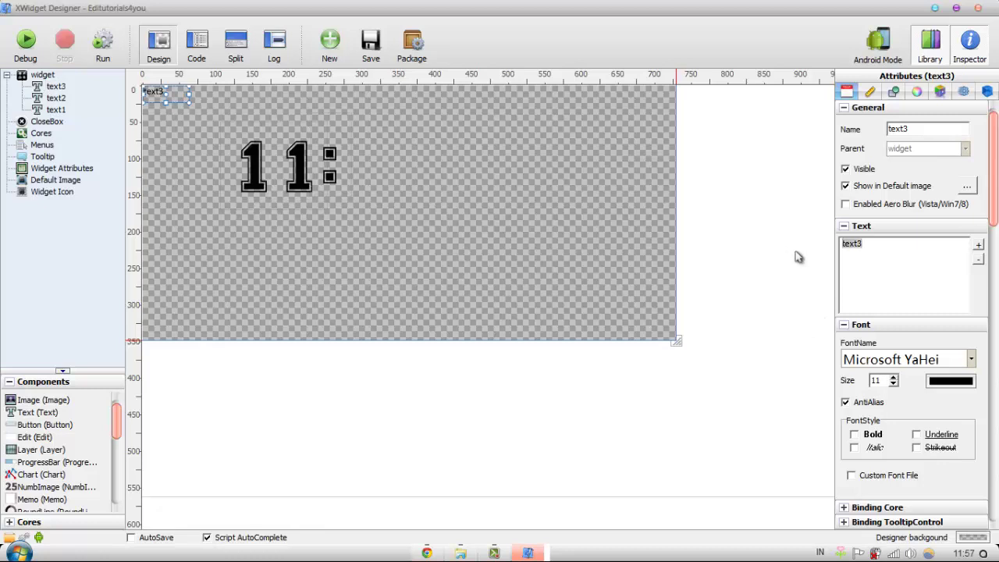
key(BackSpace)
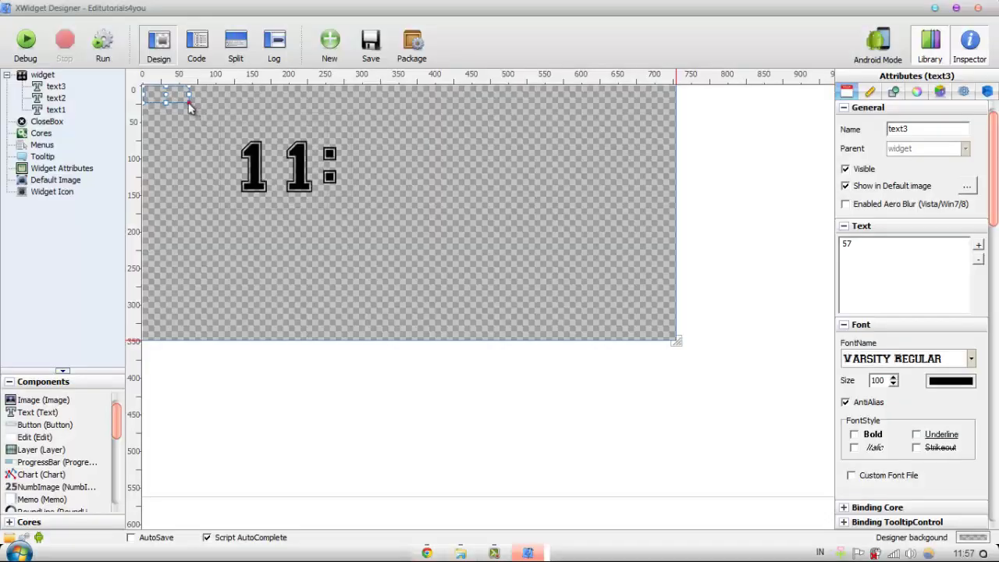
Step: Enlarge the 57 text's box to about 150 by 120 and place it just after the colon, aligned with the 11
drag(189, 103, 253, 173)
drag(253, 111, 504, 168)
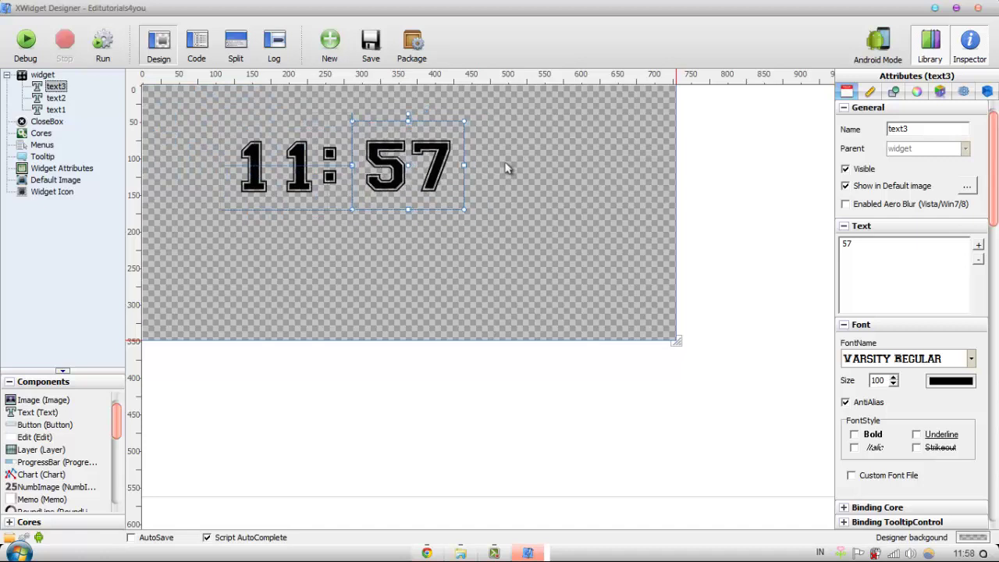
click(508, 227)
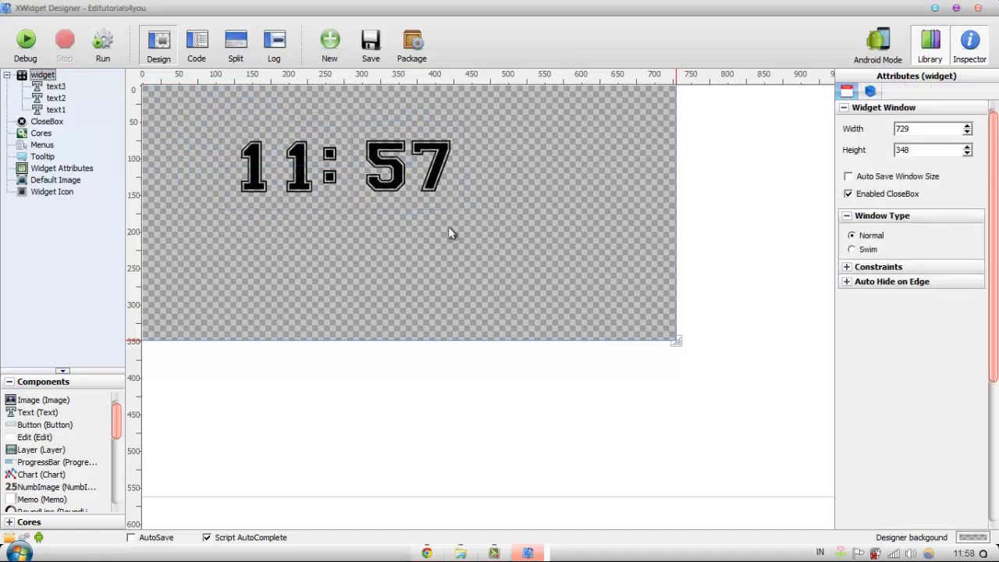
click(442, 173)
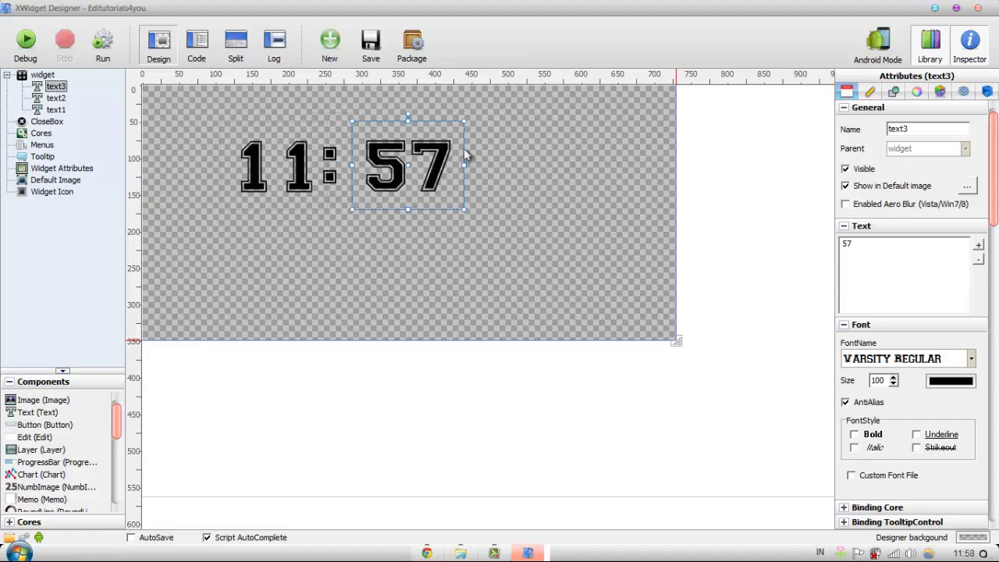
drag(463, 154, 458, 154)
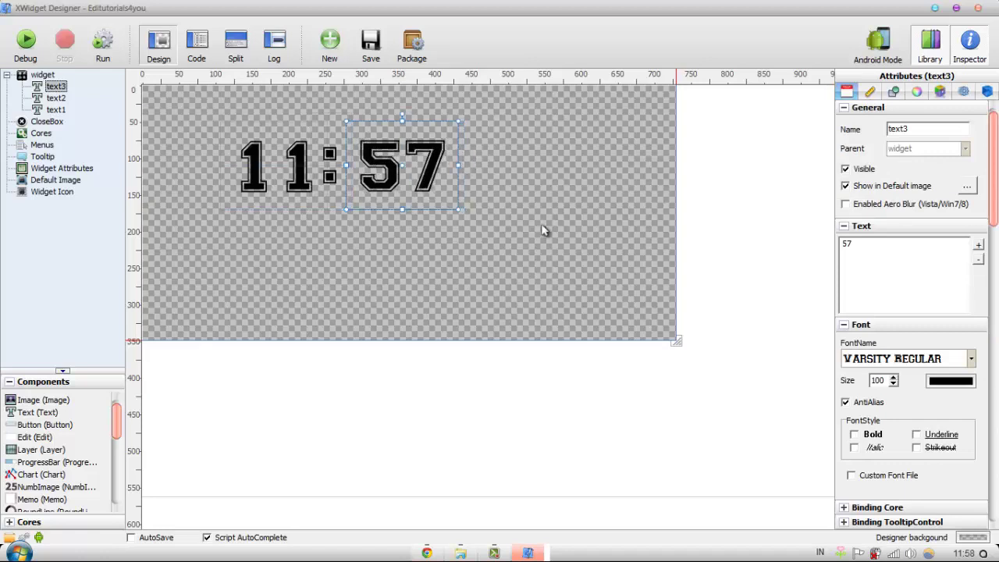
click(472, 213)
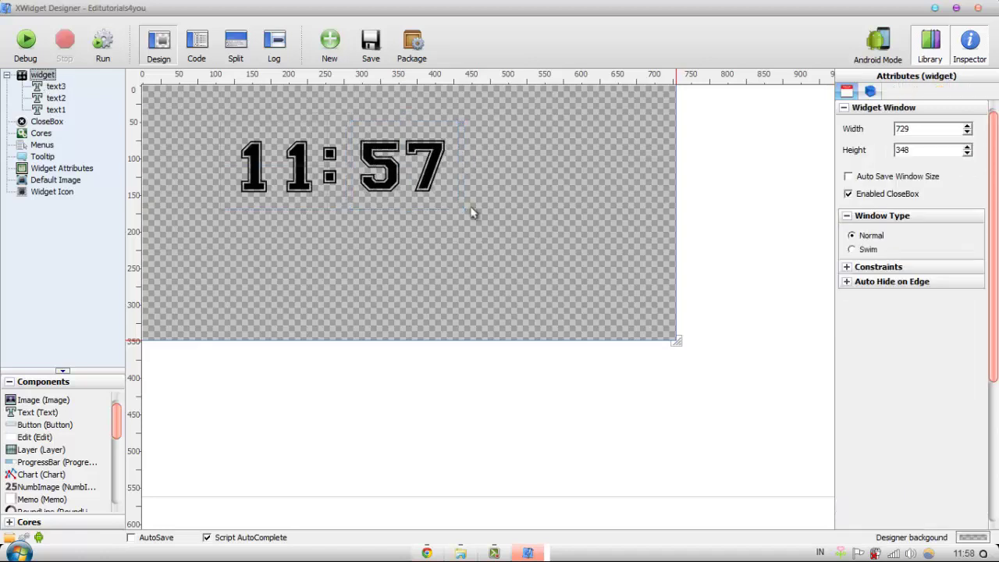
click(410, 195)
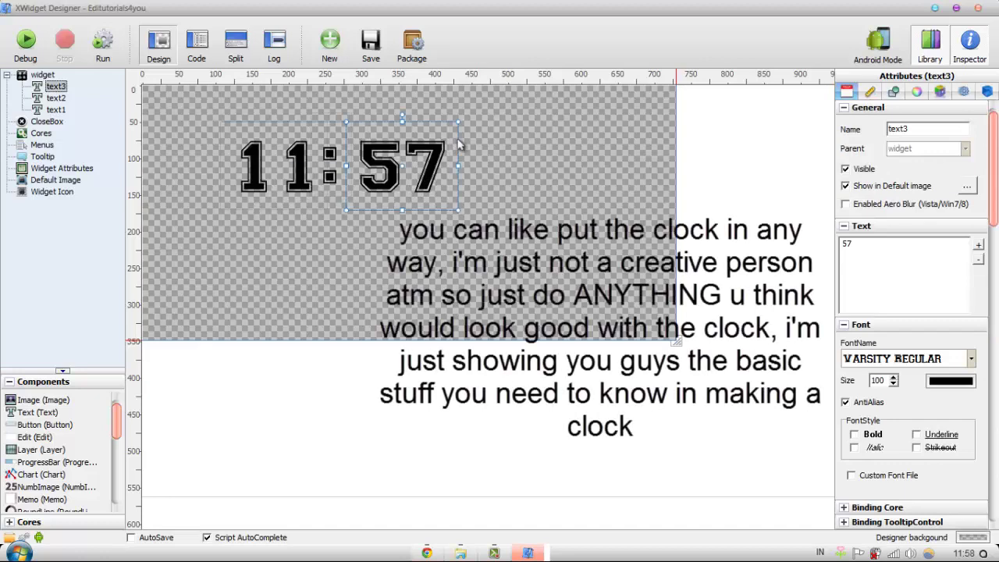
click(224, 236)
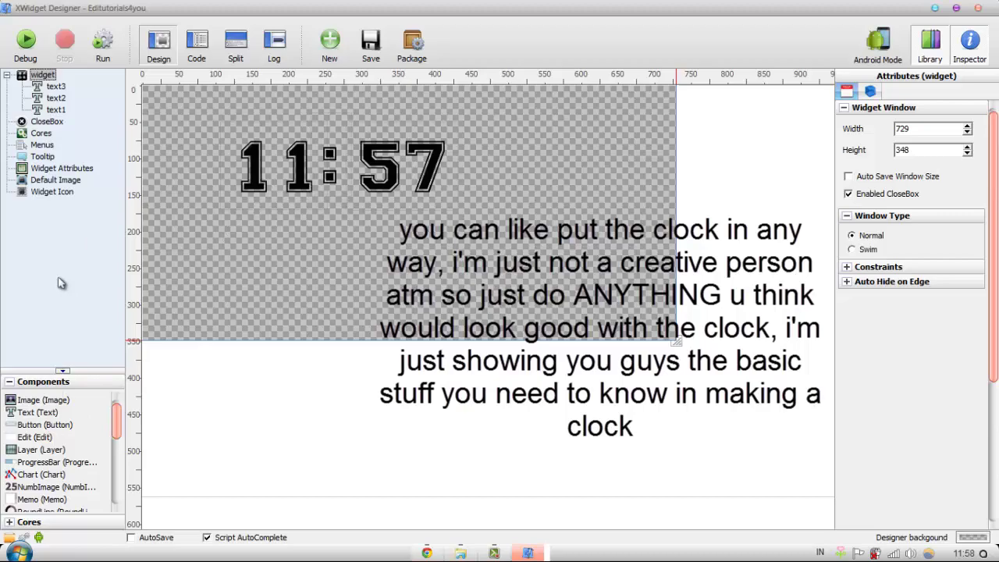
Step: Add a DateTimeCore from the available cores to the widget
click(31, 384)
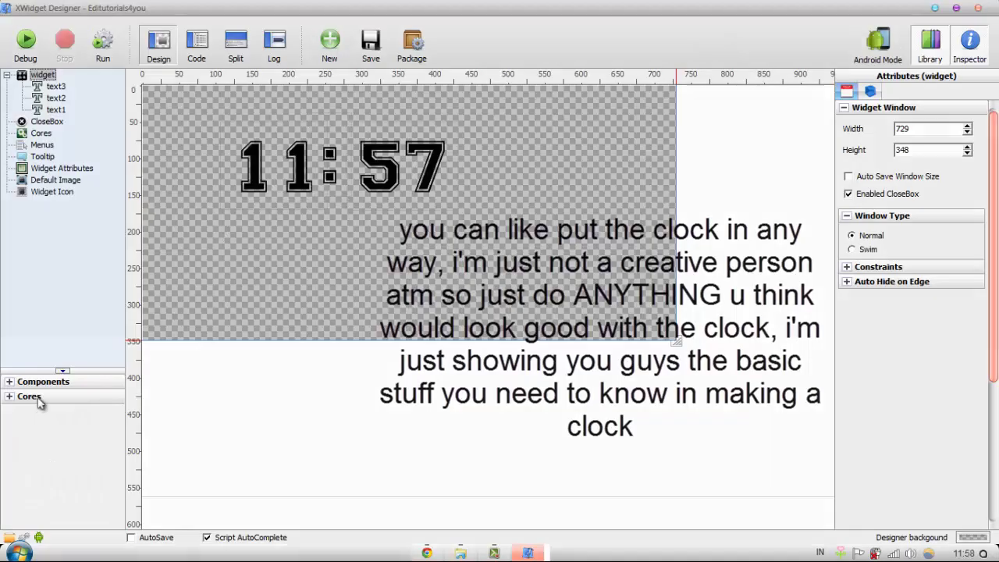
click(36, 397)
drag(116, 439, 116, 413)
double_click(70, 418)
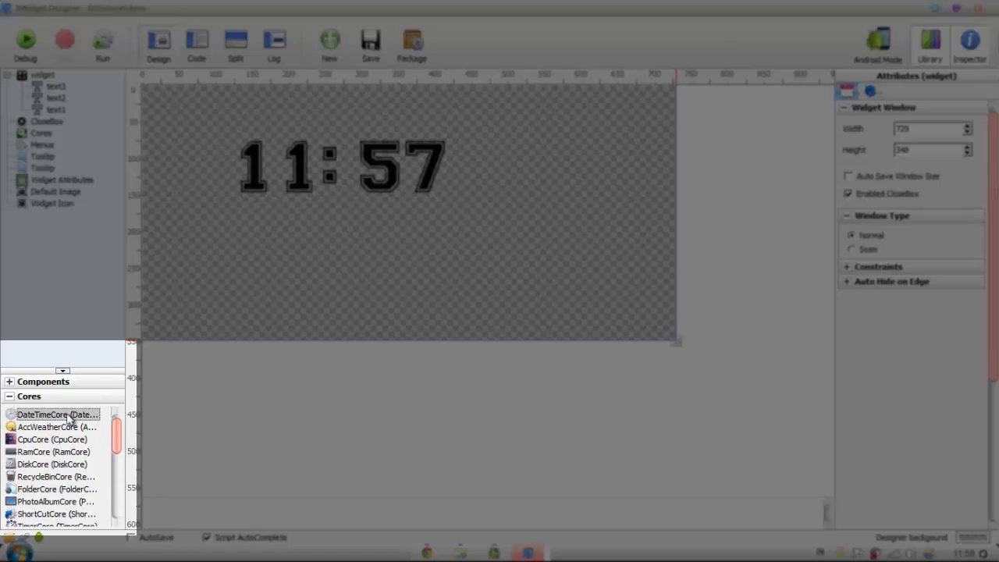
Step: Bind the 11 text to datetimecore1 and add the ${Hour0} tag as its core data
click(289, 176)
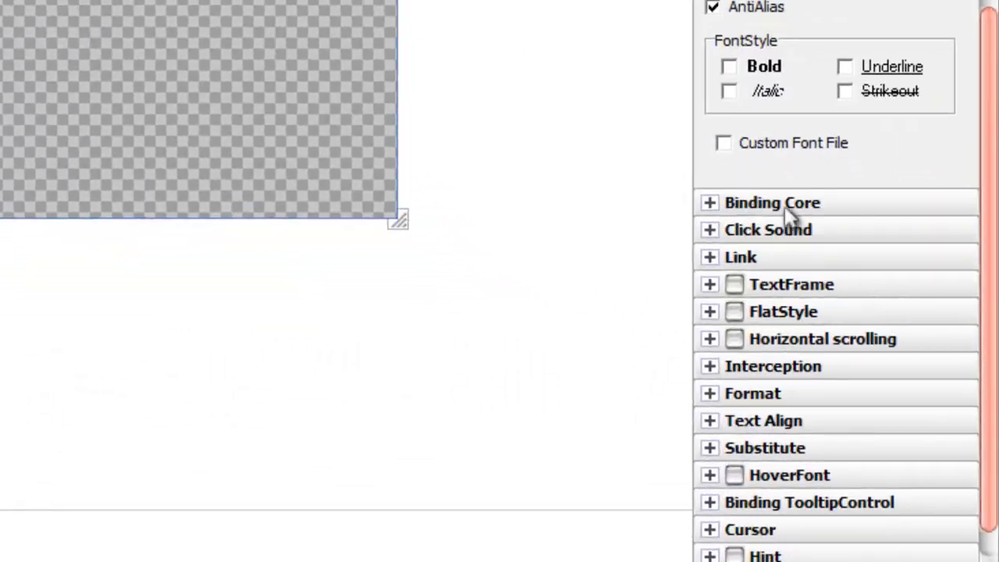
click(812, 204)
scroll(893, 187, down, 3)
click(932, 45)
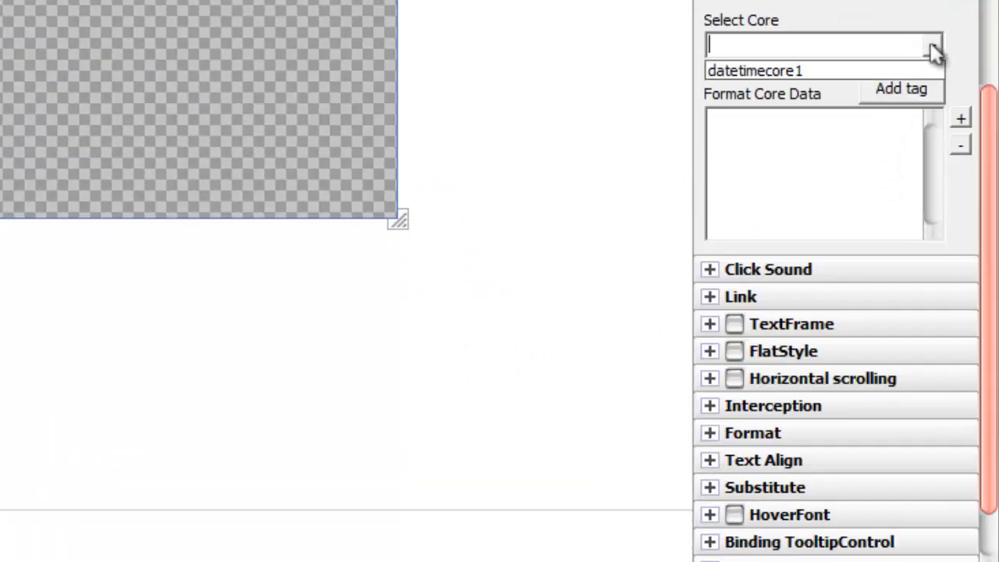
click(870, 72)
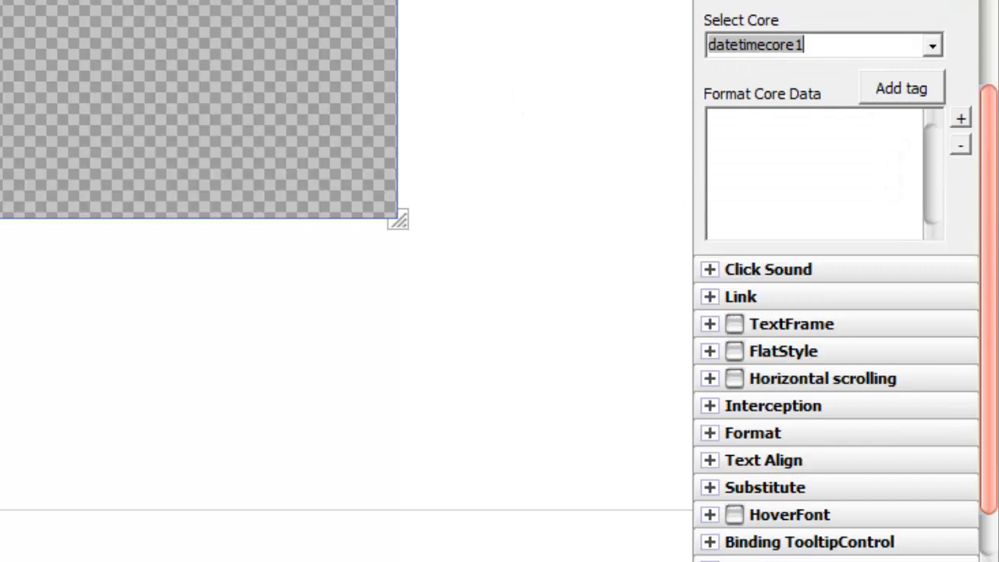
click(906, 91)
scroll(812, 266, down, 6)
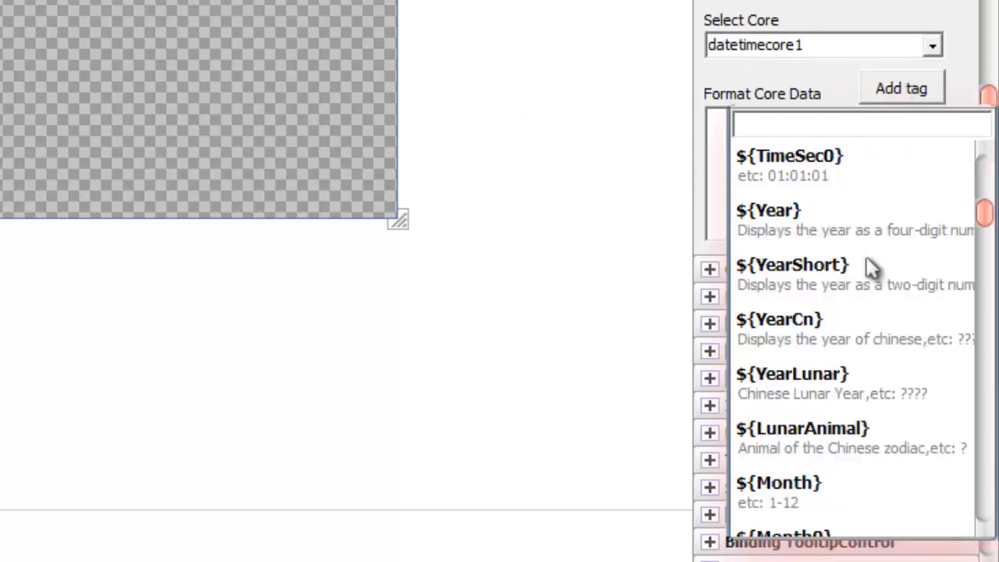
scroll(874, 261, up, 5)
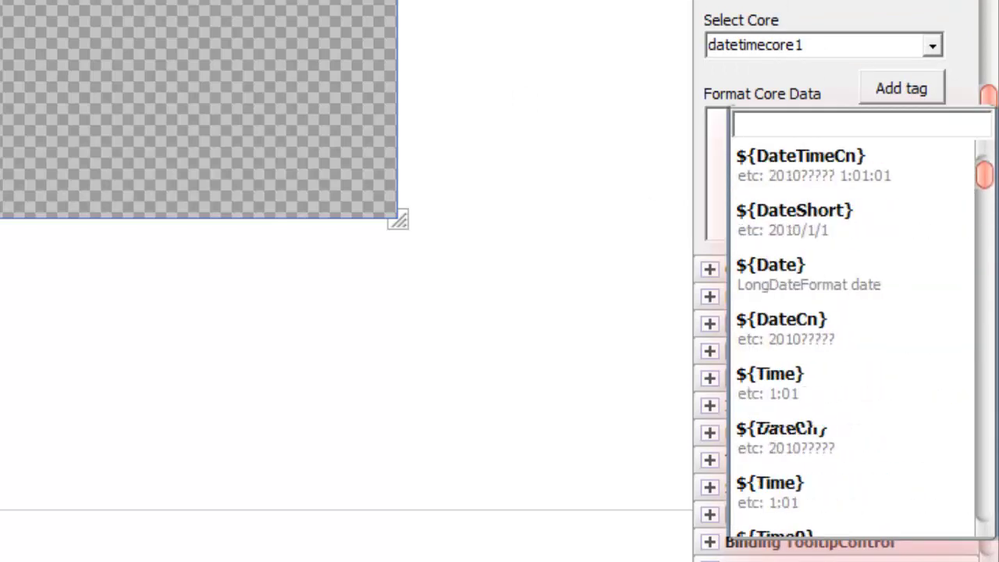
scroll(937, 301, down, 3)
scroll(908, 272, up, 4)
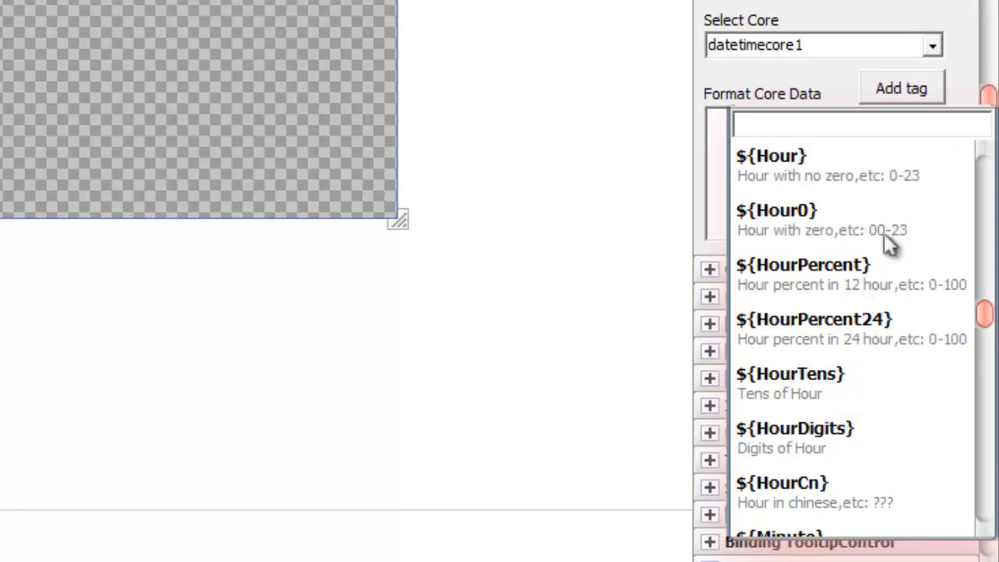
click(826, 203)
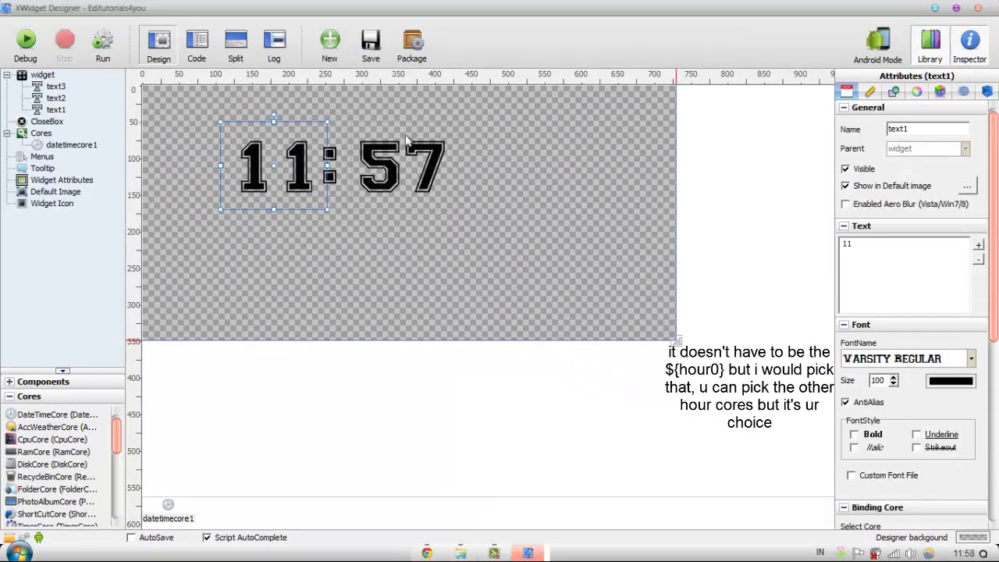
Step: Bind the 57 text to datetimecore1 and add the ${Minute0} tag as its core data
click(410, 160)
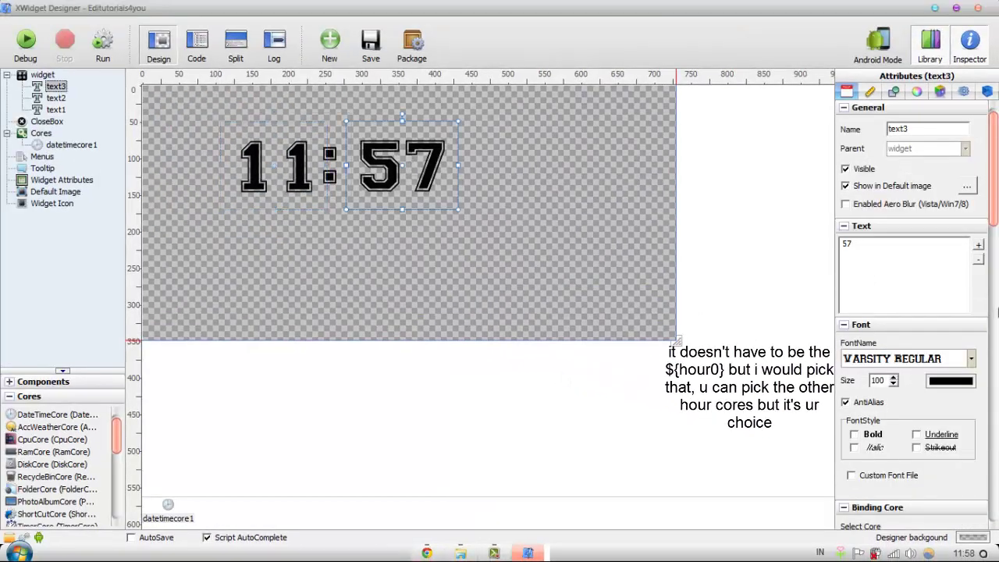
scroll(950, 249, down, 5)
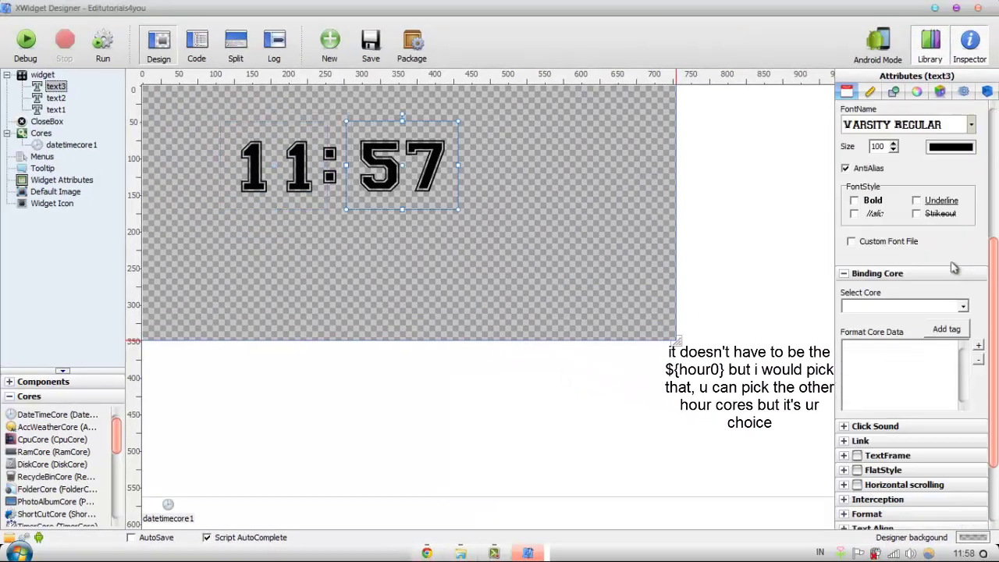
click(963, 306)
click(898, 318)
click(954, 328)
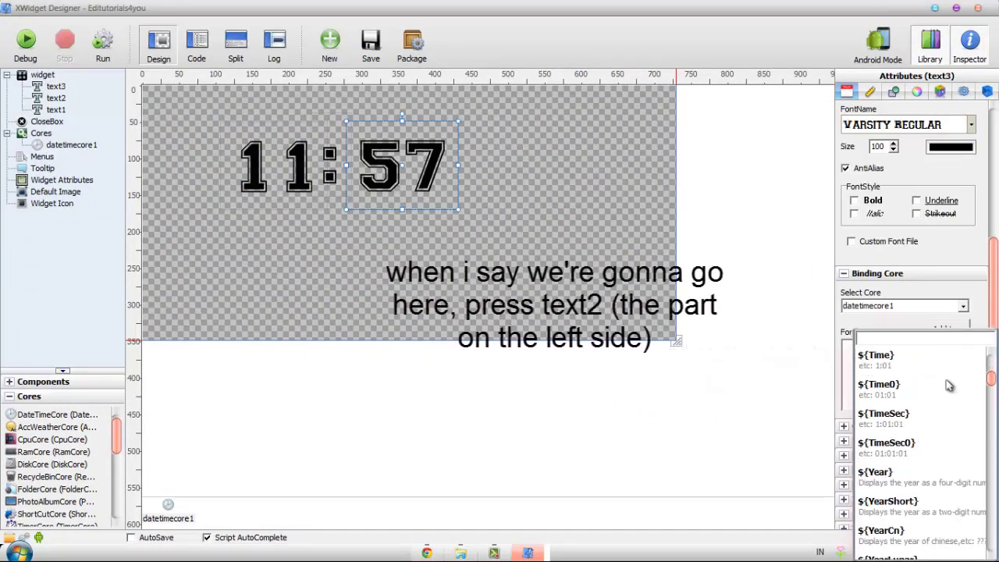
scroll(948, 374, down, 10)
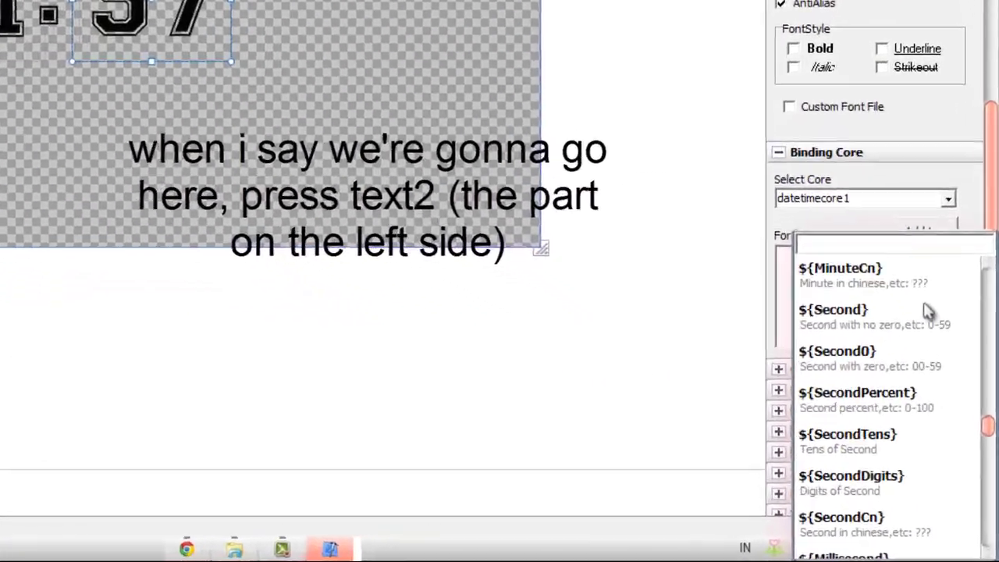
scroll(927, 310, up, 3)
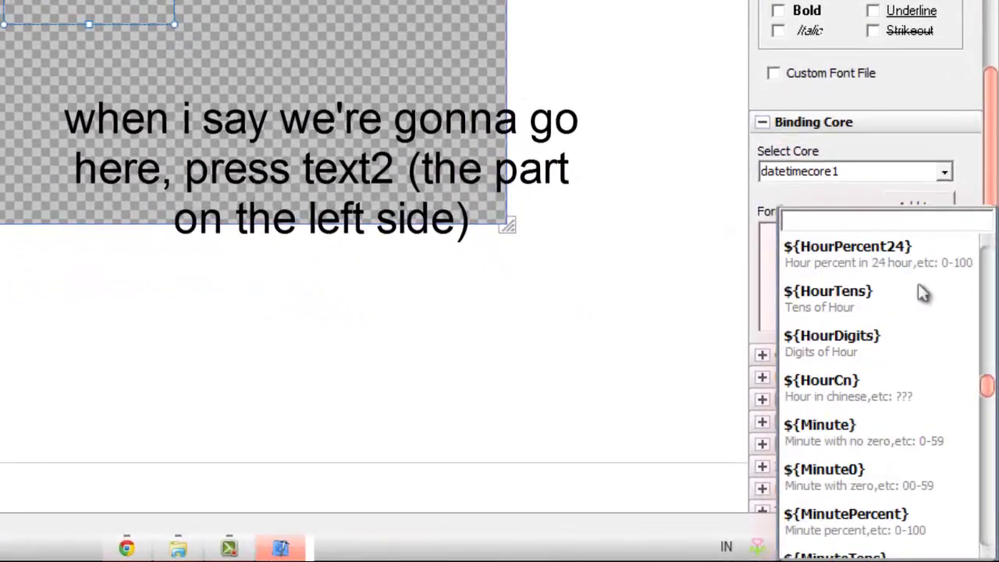
click(873, 461)
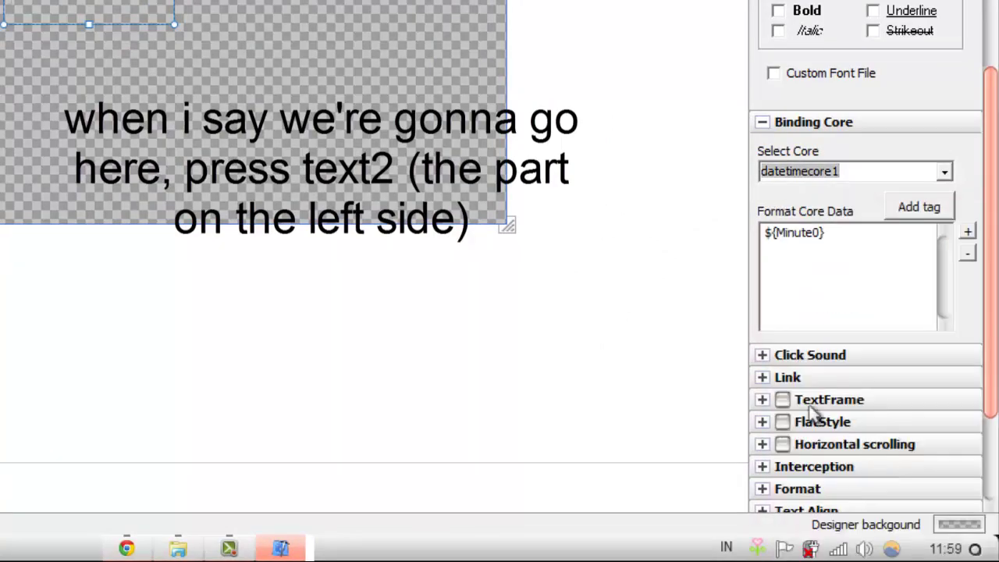
click(848, 245)
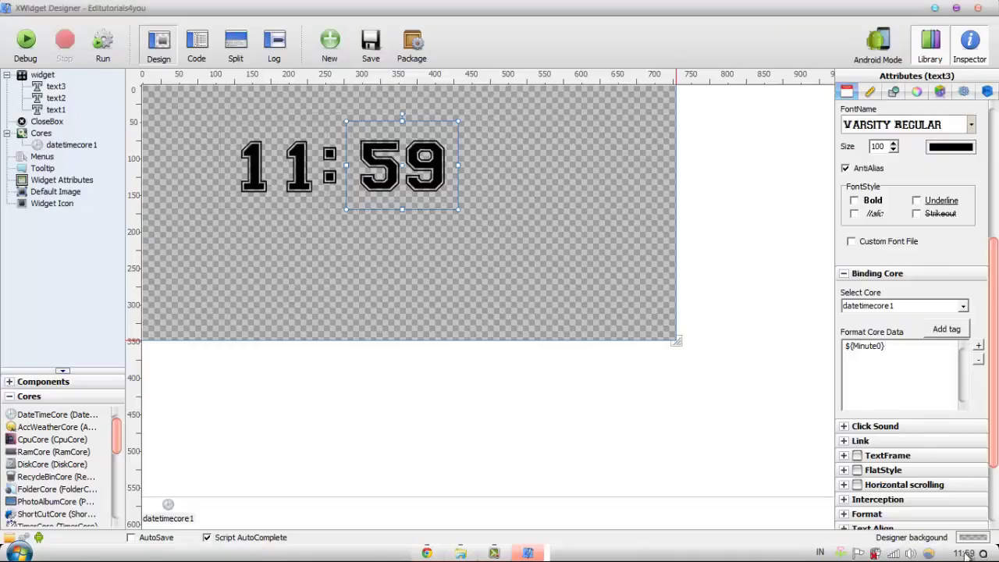
Step: Open the system date and time display to compare it with the widget's clock, then return to the design
click(965, 552)
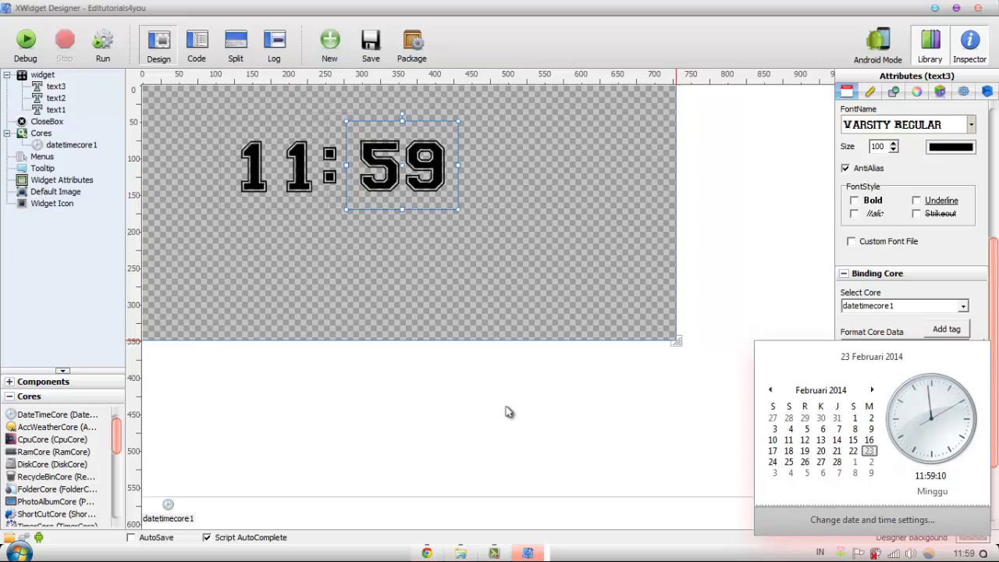
click(339, 105)
click(442, 183)
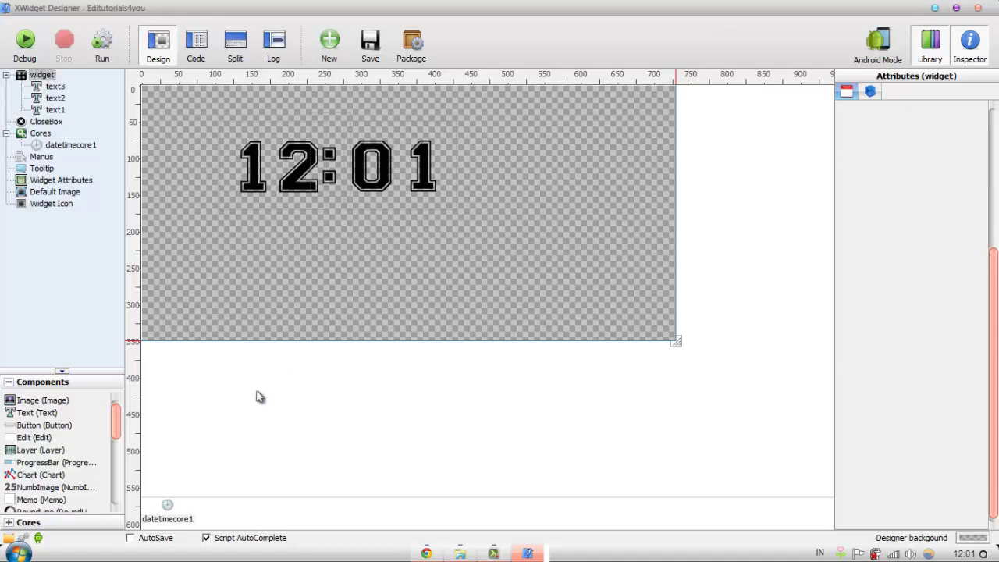
Step: Add a fourth Text component, enlarge its box to about 330 by 80, and place it below the clock digits
double_click(39, 412)
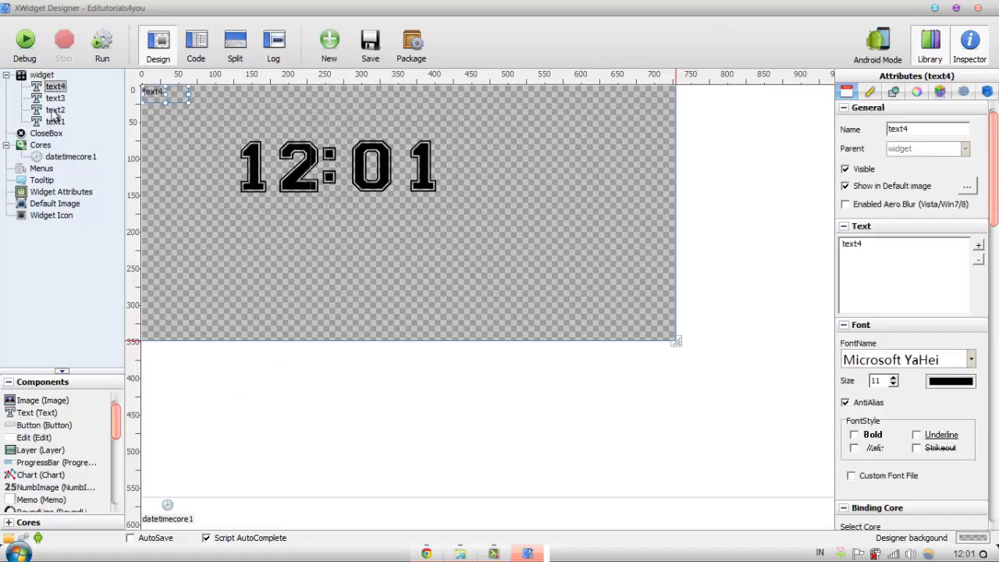
drag(188, 103, 385, 144)
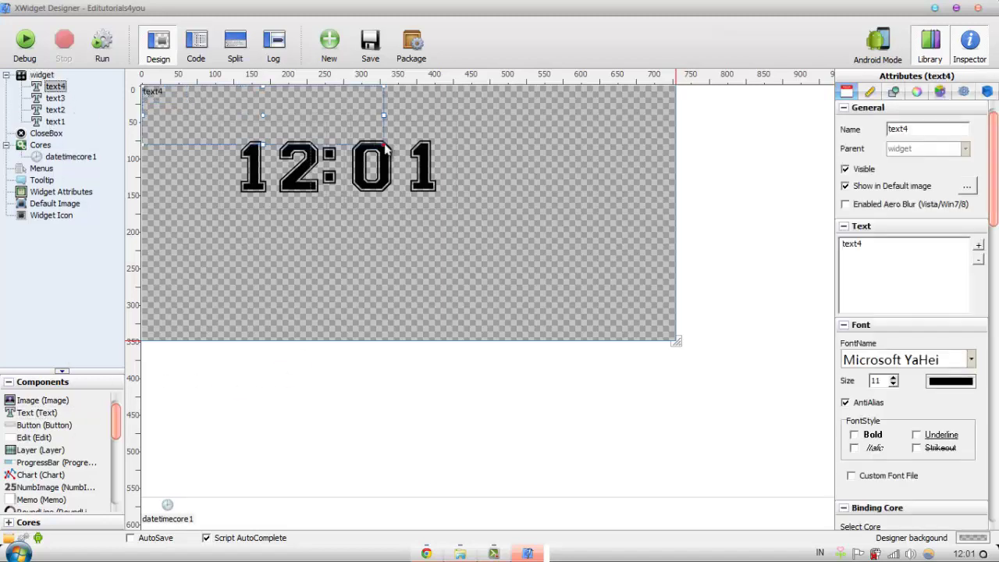
drag(384, 100, 498, 220)
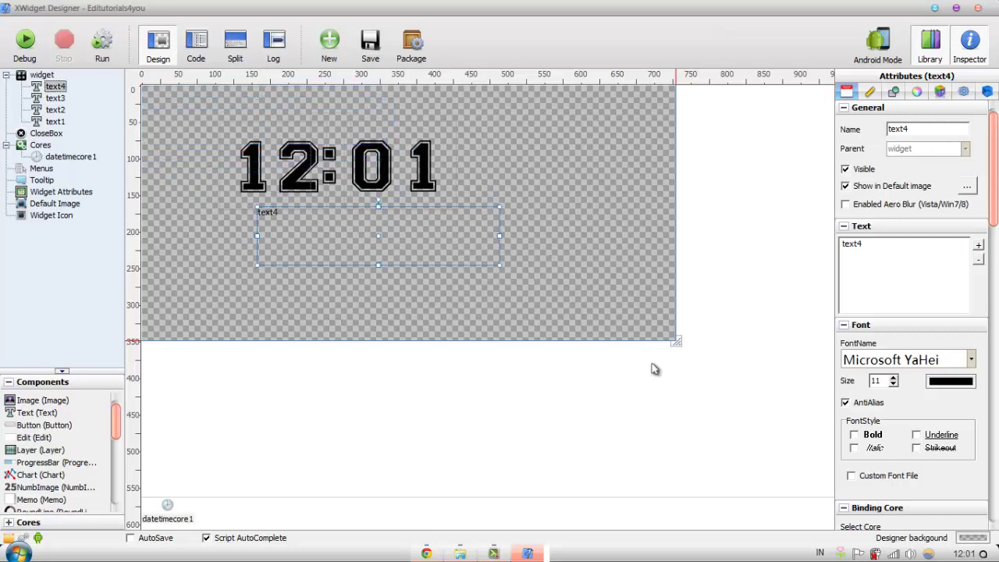
Step: Bind the text below the clock to datetimecore1 and add the long-format ${Date} tag as its core data
click(862, 227)
click(888, 242)
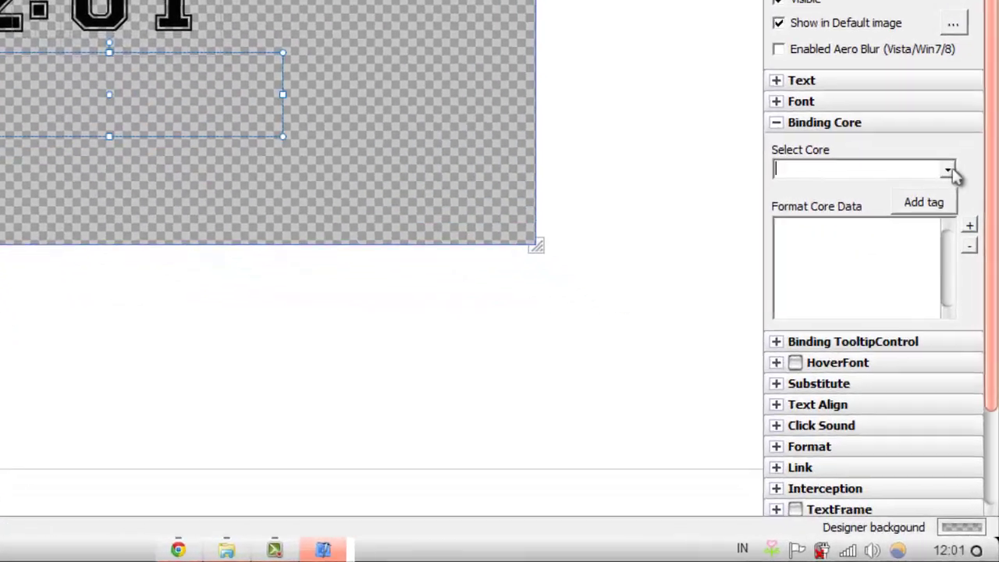
click(964, 288)
click(937, 300)
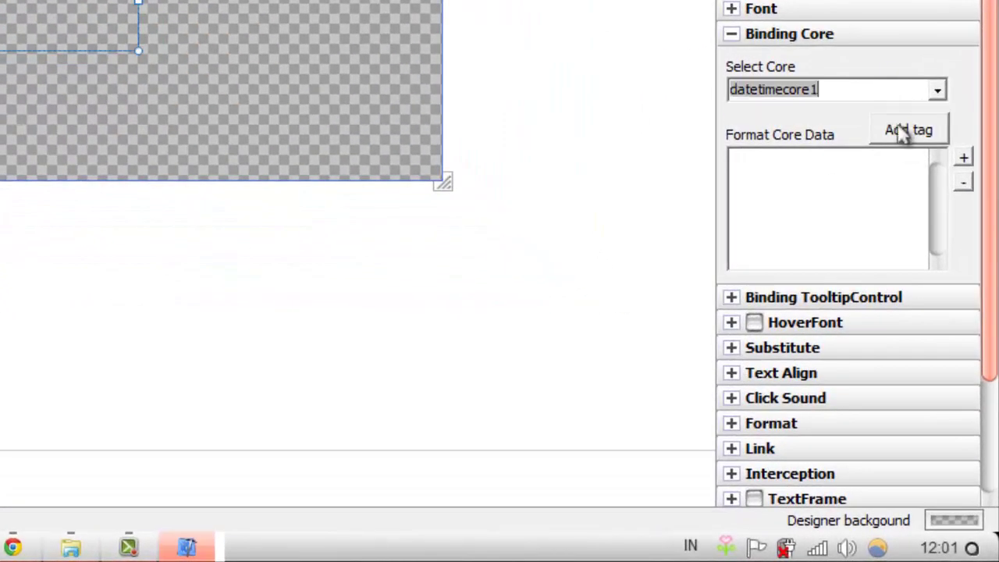
click(903, 131)
scroll(859, 290, down, 1)
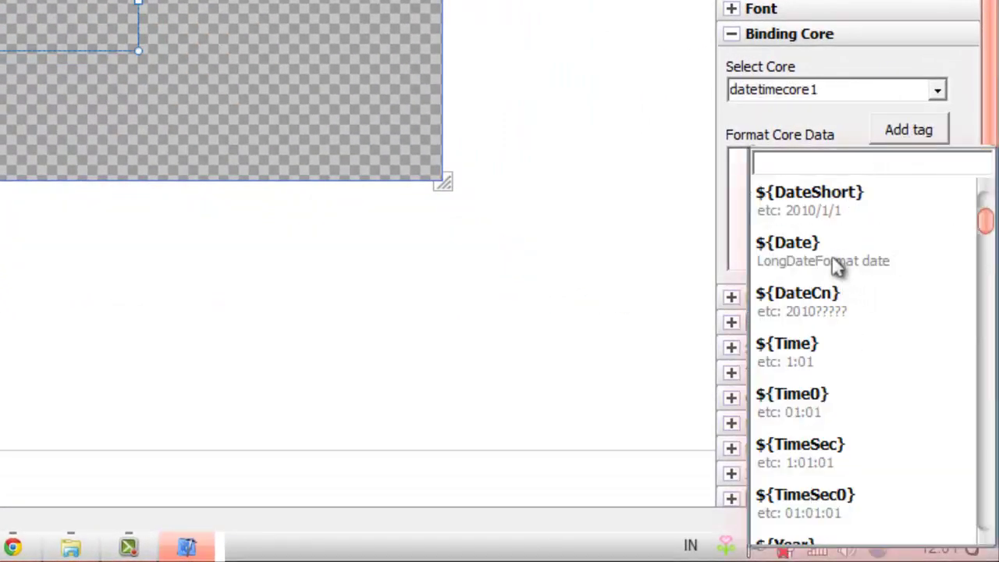
click(837, 266)
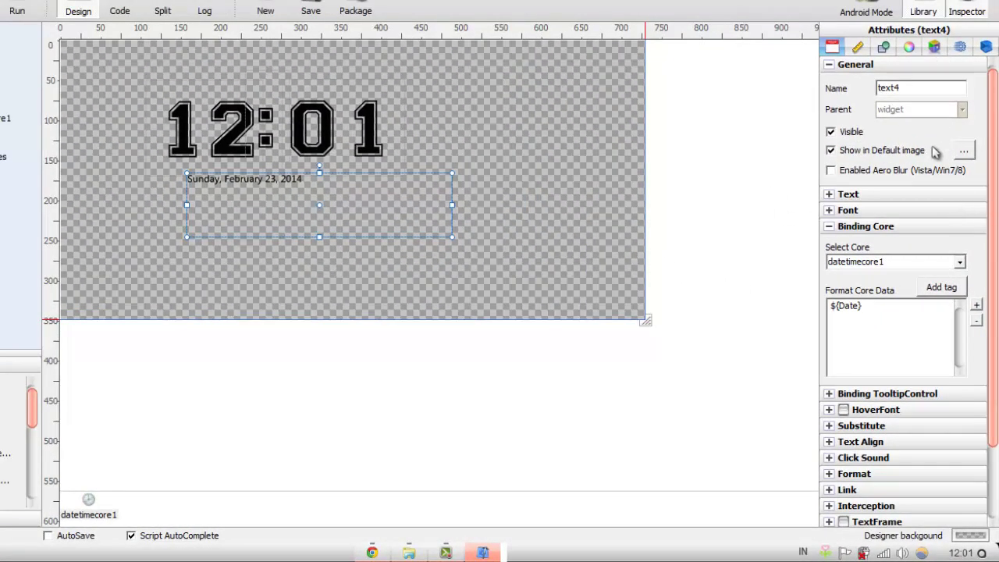
Step: Set the date text's font to Monster AG at size 30 and widen its box to the widget's edge
click(918, 211)
scroll(968, 245, down, 5)
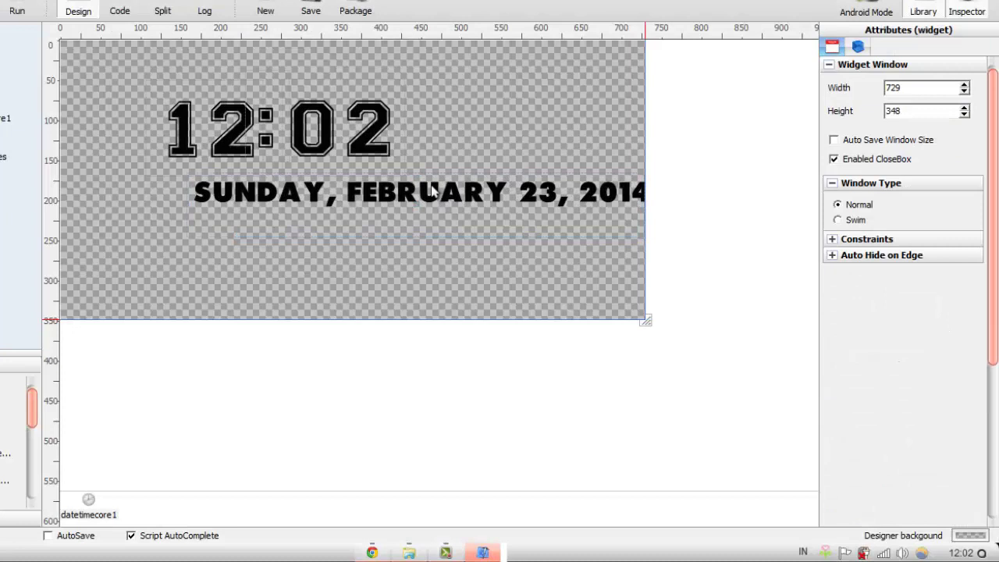
click(640, 231)
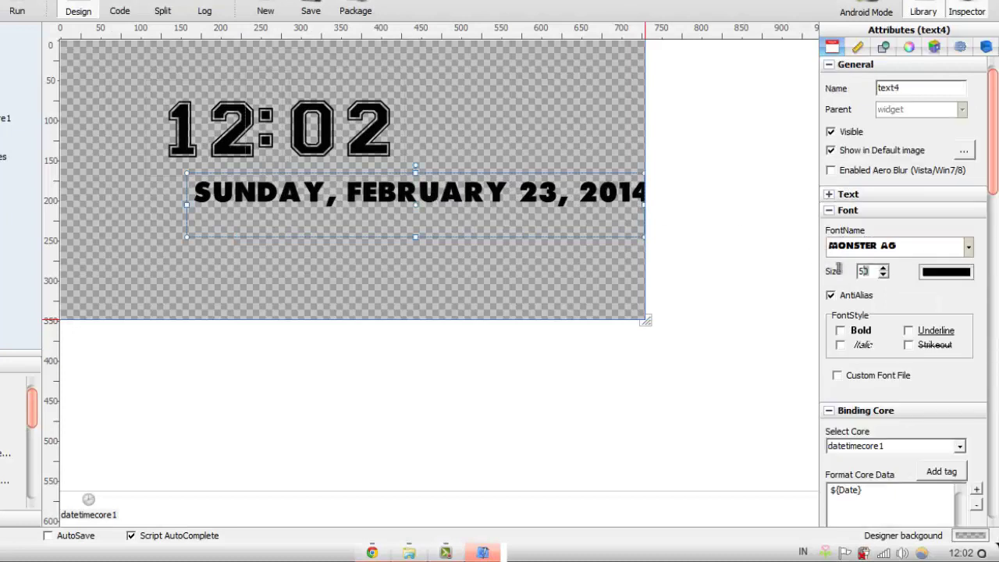
text(30)
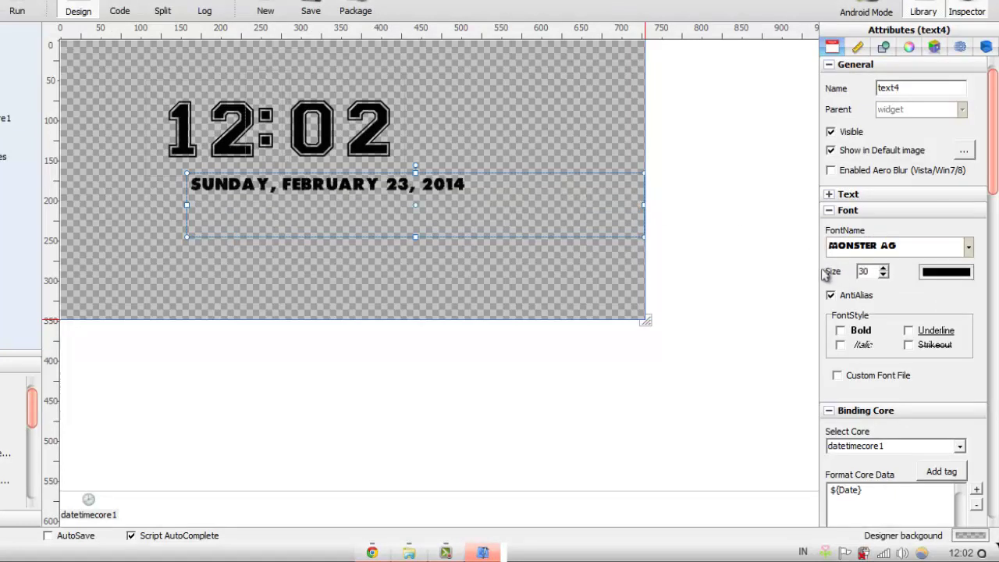
click(337, 248)
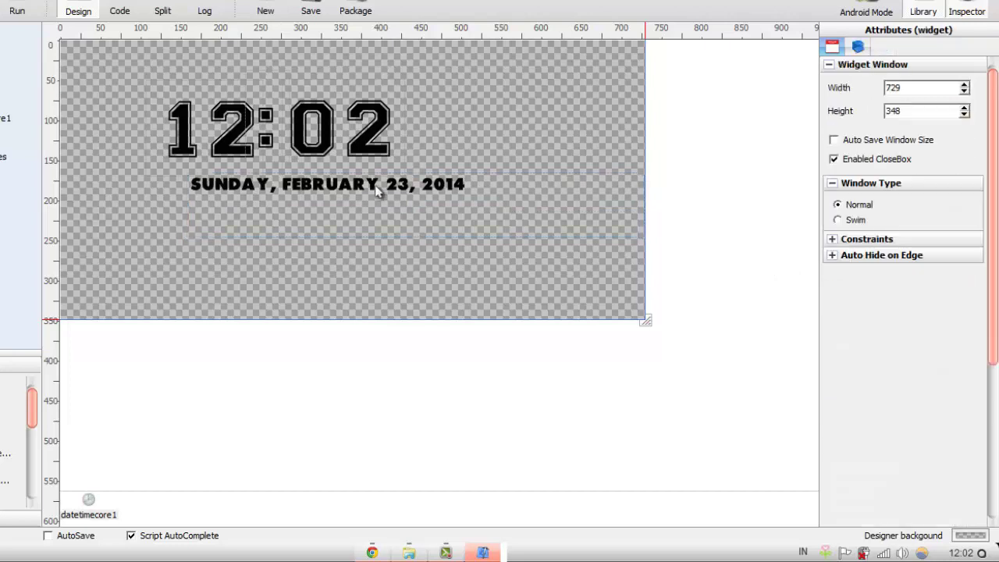
Step: Move the date text directly under the clock digits and shrink its box to about 350 by 30
click(396, 182)
click(396, 162)
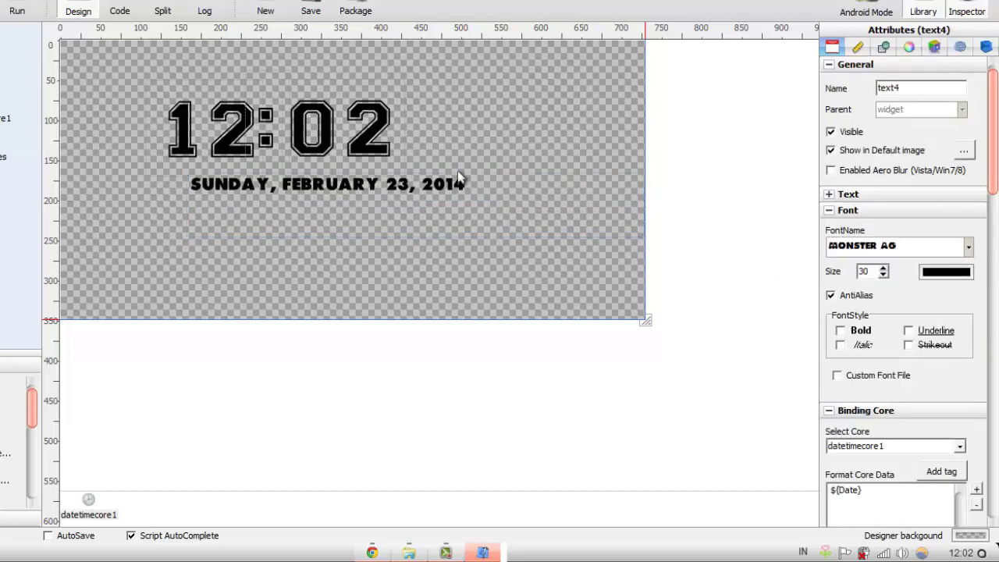
click(440, 181)
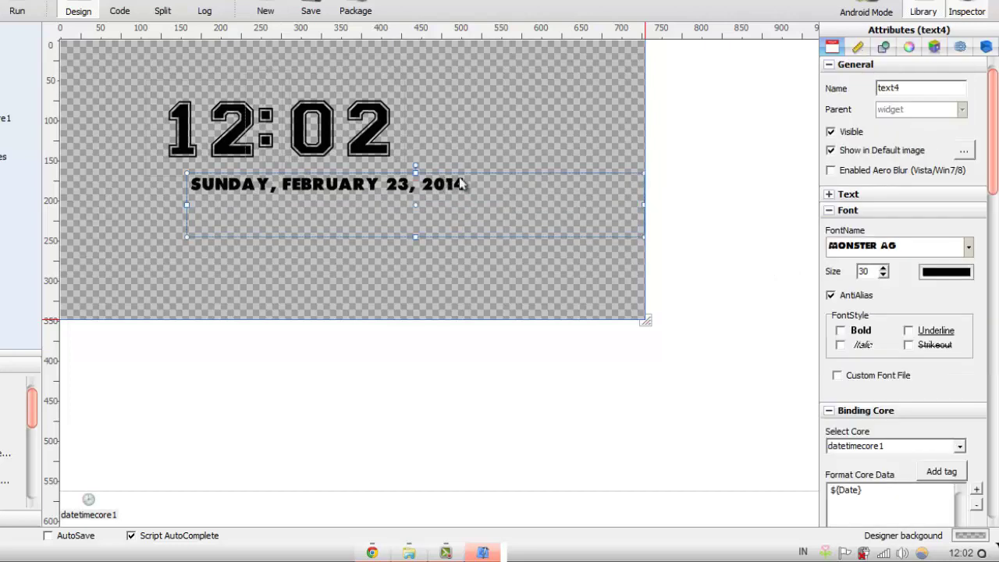
drag(469, 179, 419, 169)
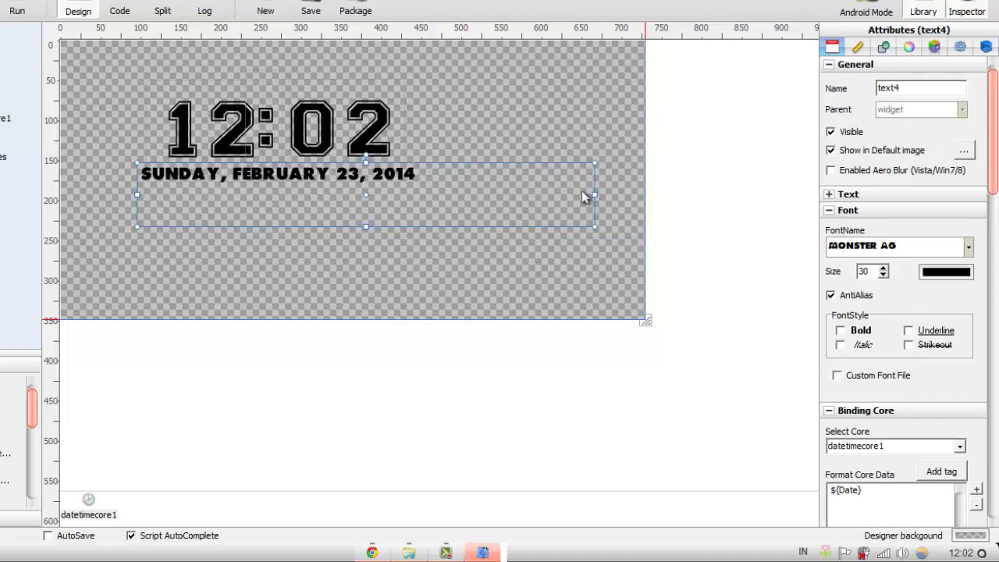
drag(595, 195, 420, 195)
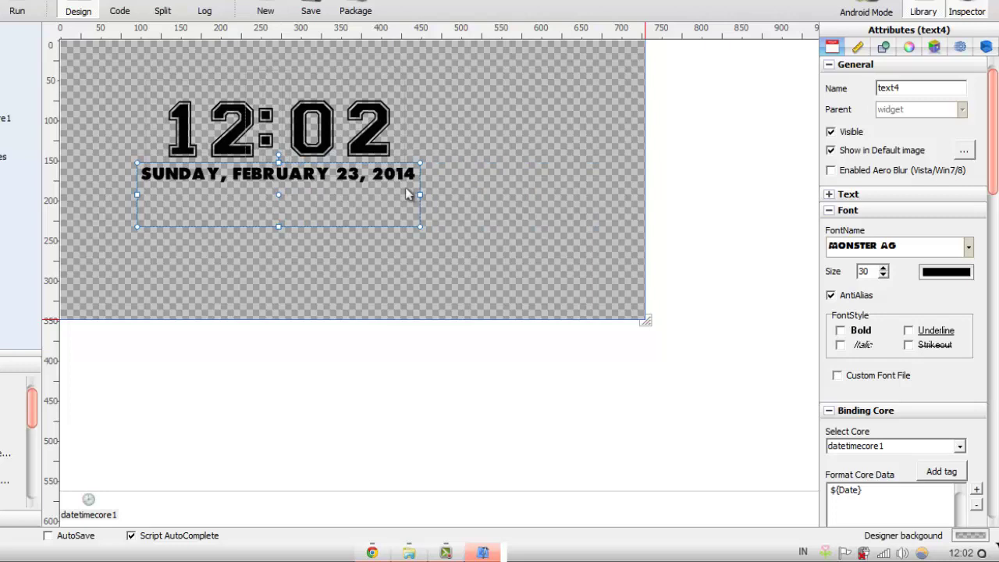
drag(278, 227, 283, 185)
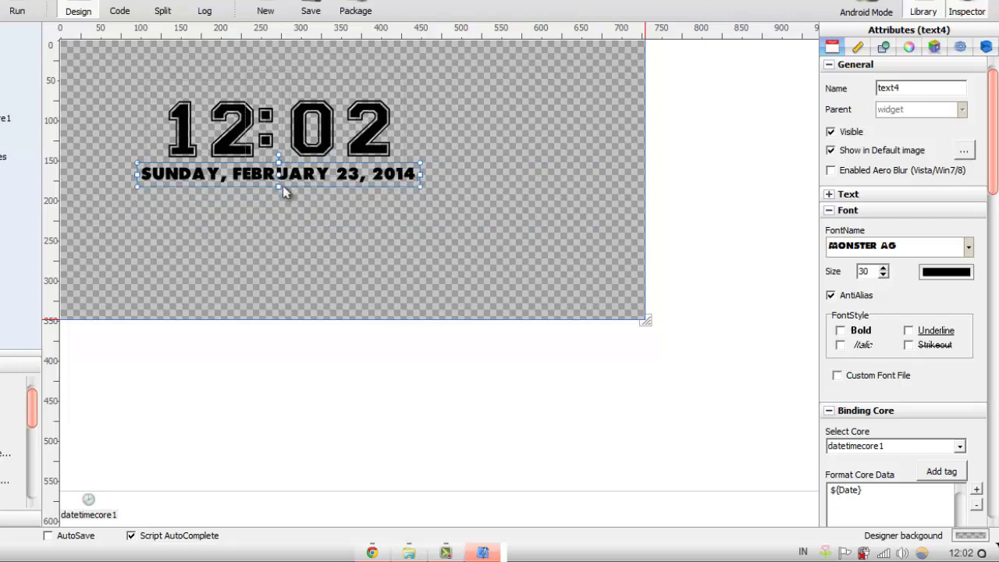
click(300, 240)
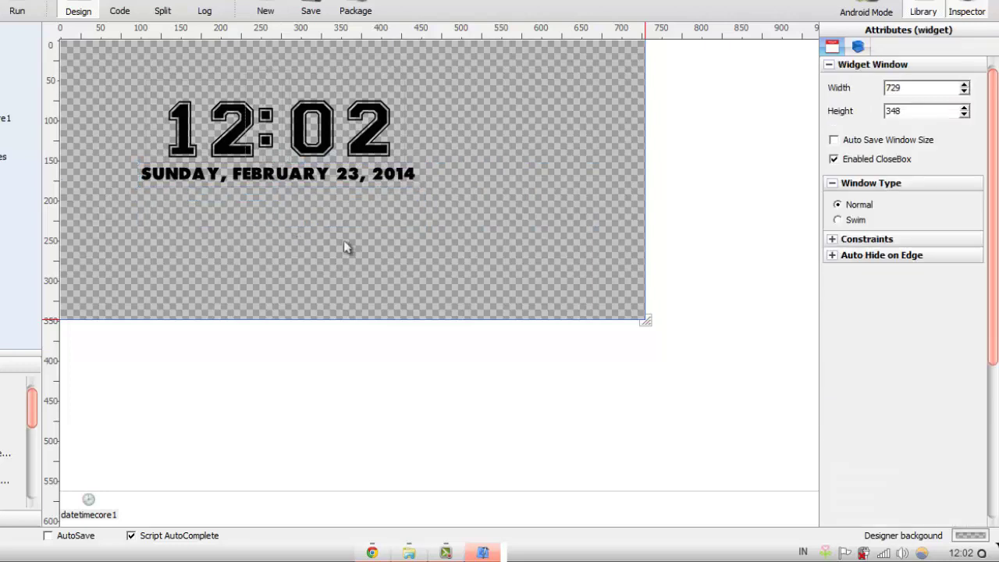
click(375, 176)
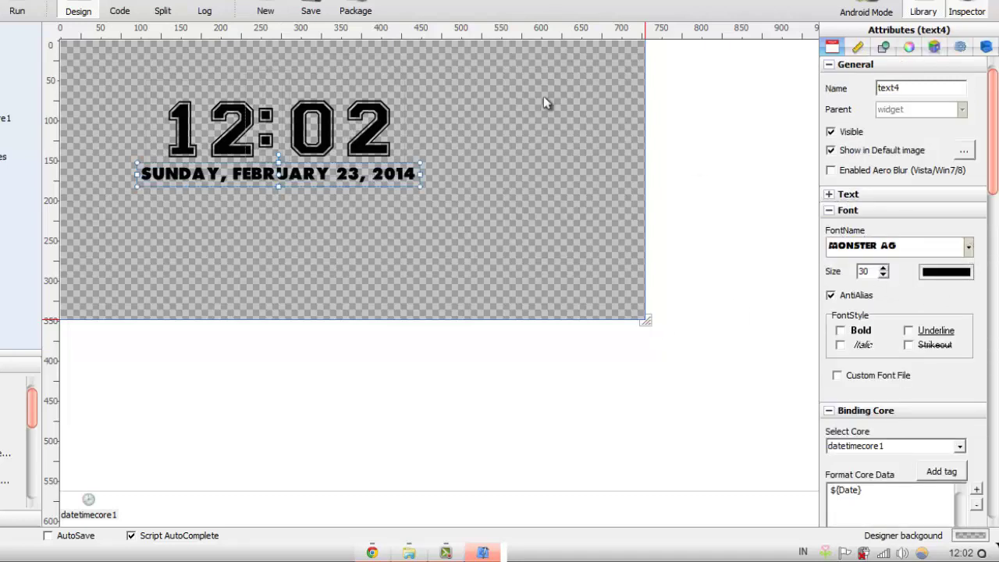
click(457, 197)
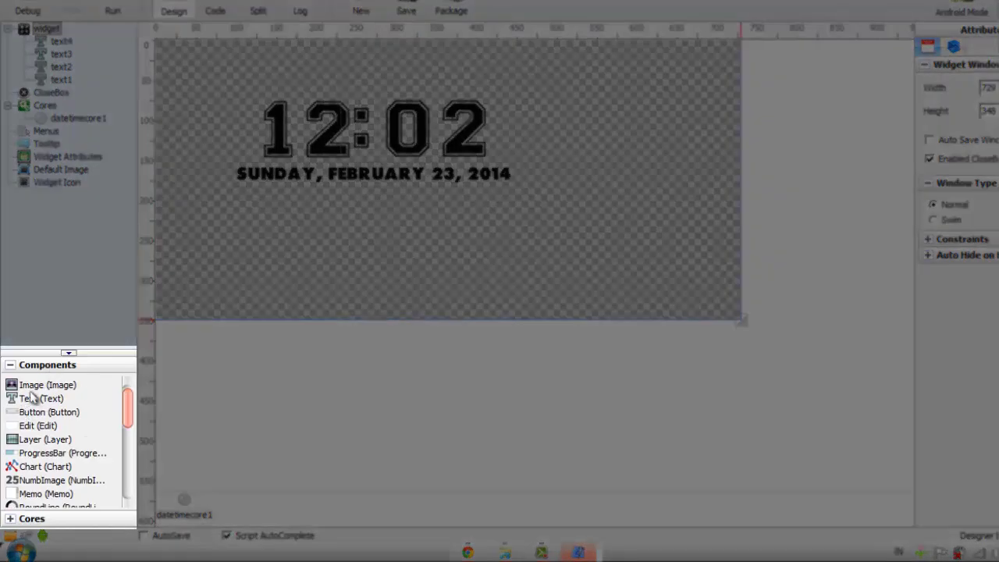
Step: Add an Image component to the widget and import Monito3.png as its picture
double_click(49, 385)
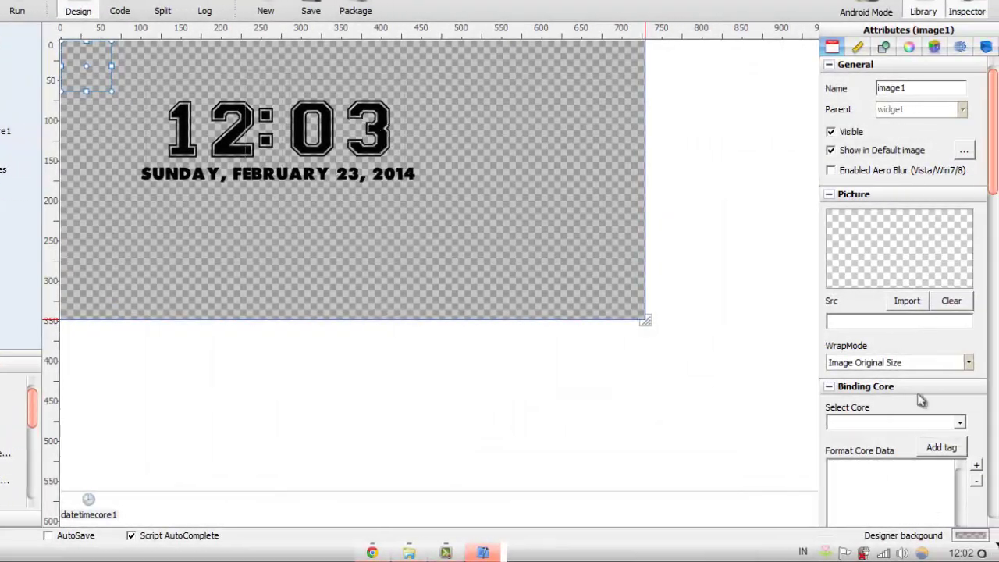
click(908, 301)
click(445, 553)
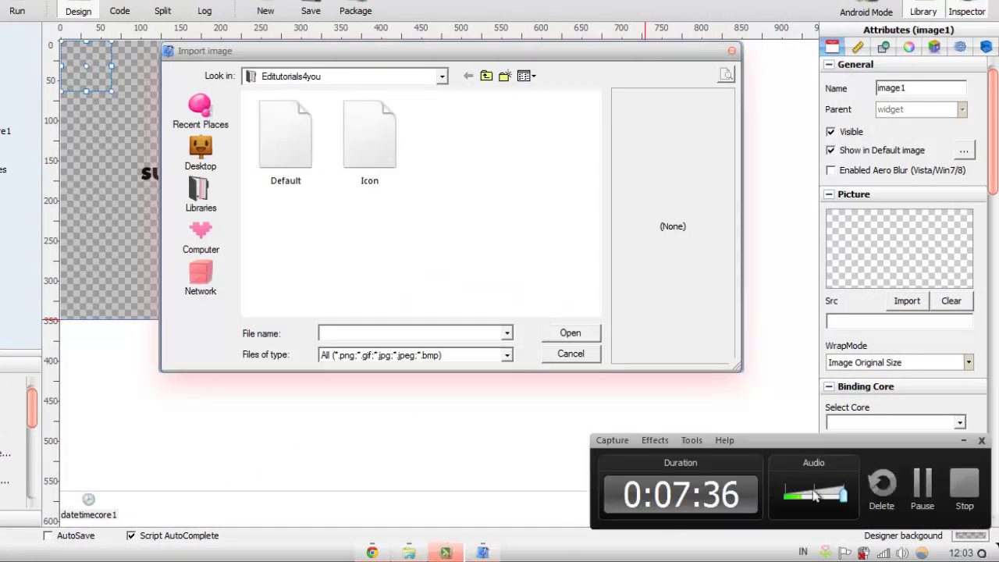
click(924, 486)
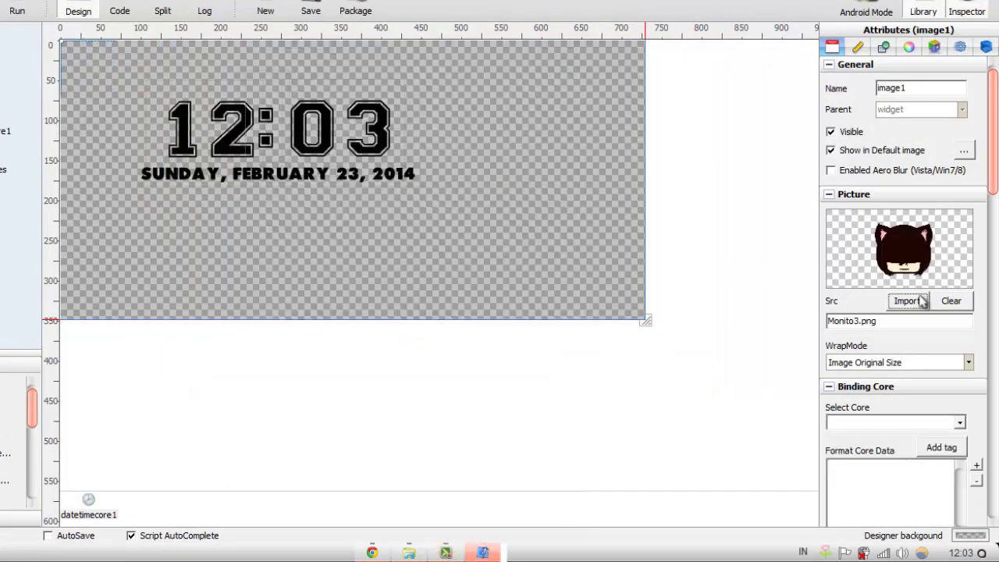
click(908, 300)
click(570, 353)
Step: Enlarge the widget window to 818 by 449 and place the cat image, shrunk in Image fit size mode, beside the minute digits
click(75, 48)
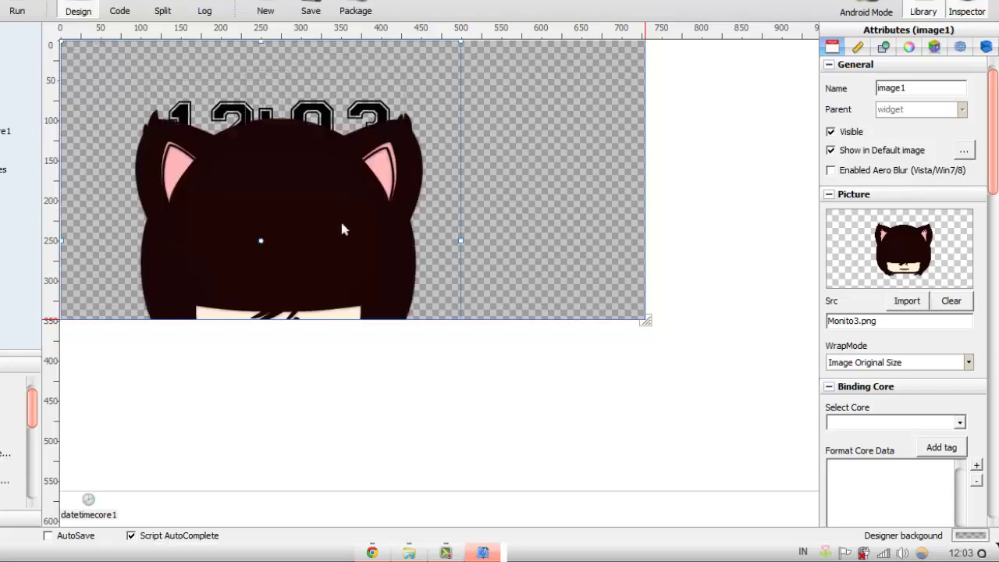
click(645, 319)
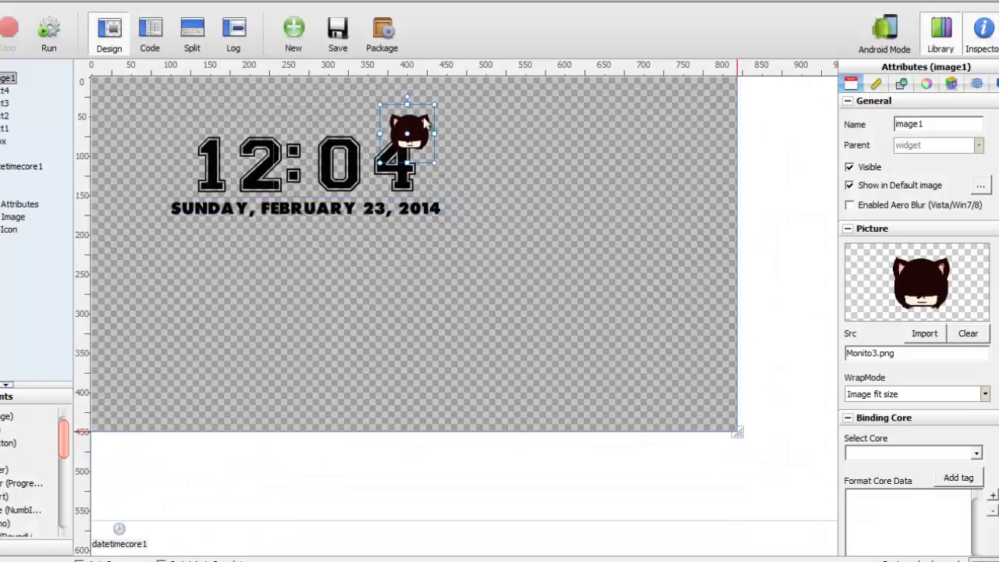
click(455, 146)
click(422, 125)
click(457, 144)
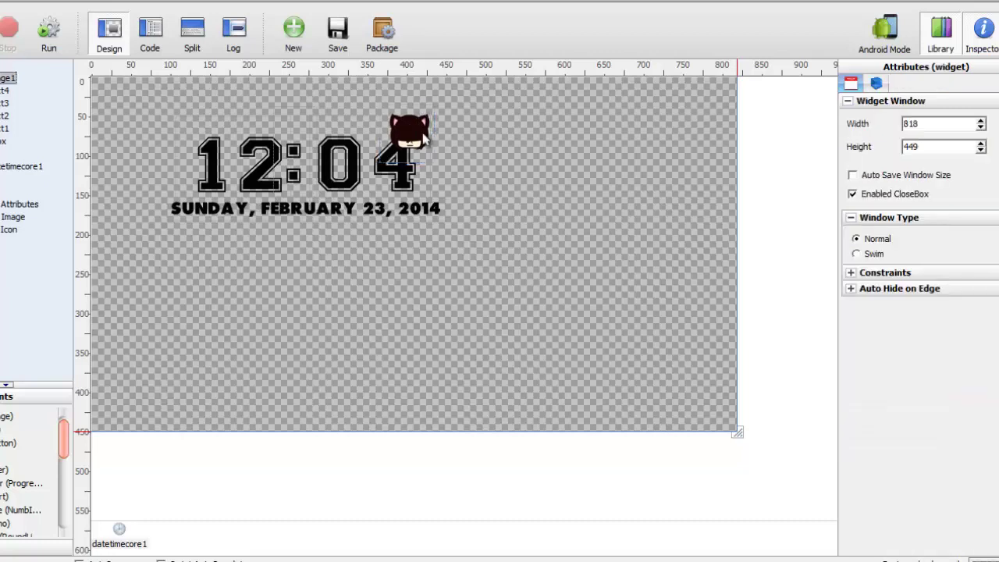
click(424, 139)
drag(426, 141, 461, 188)
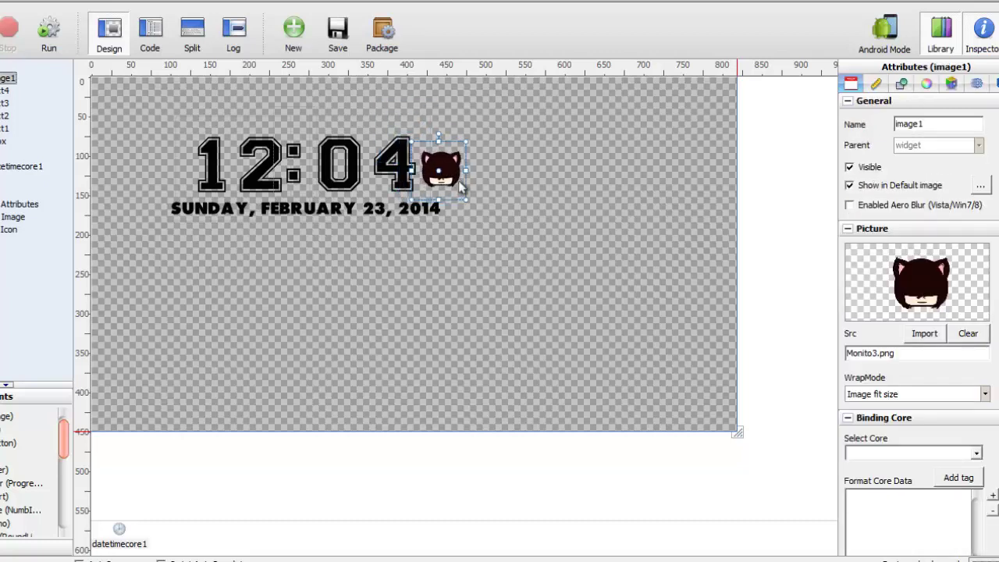
click(469, 317)
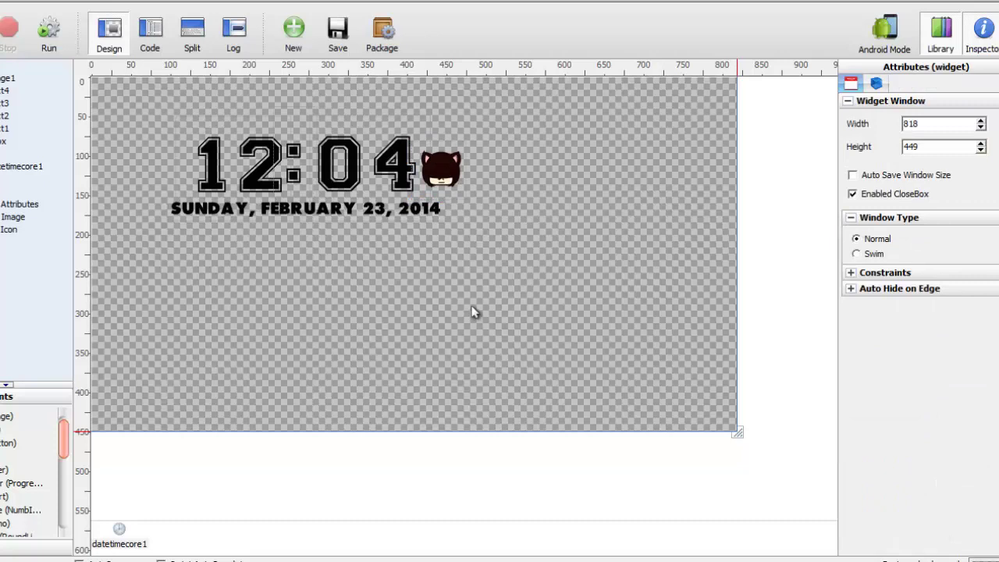
Step: Save the widget and export it as the Editutorials4you package
click(338, 33)
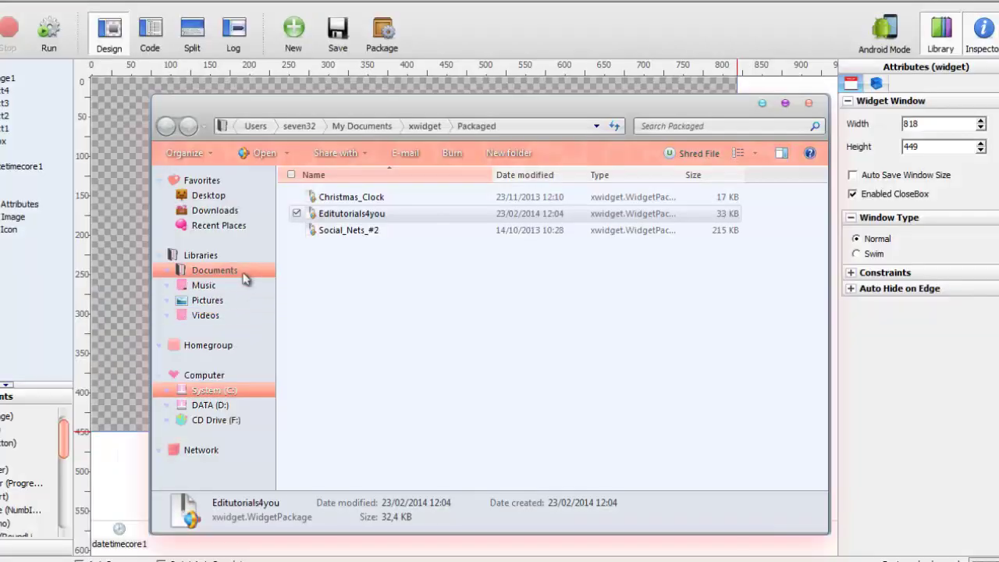
Step: Browse from the Documents library to the xwidget Packaged folder to check the exported package, and minimize the file window
click(248, 272)
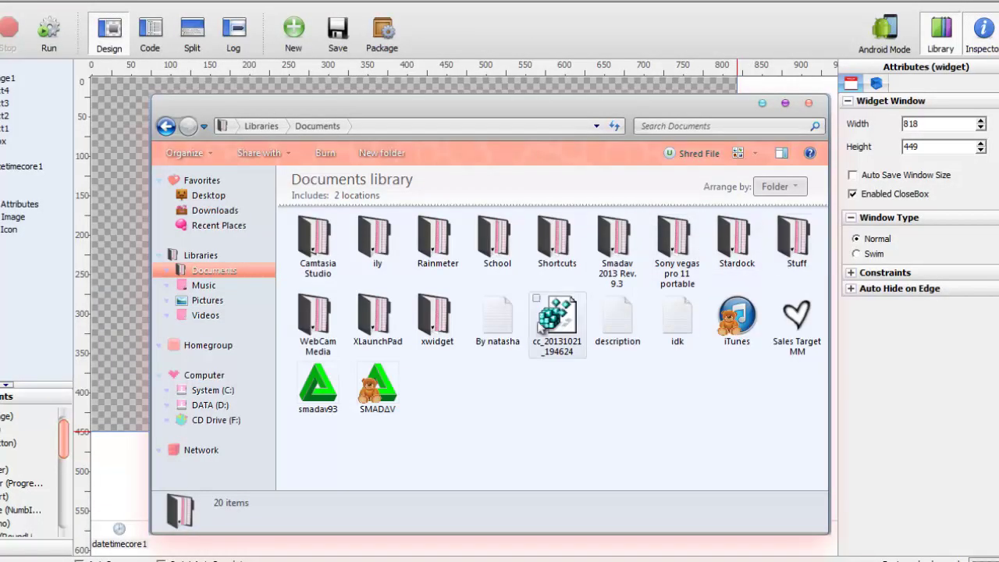
double_click(435, 316)
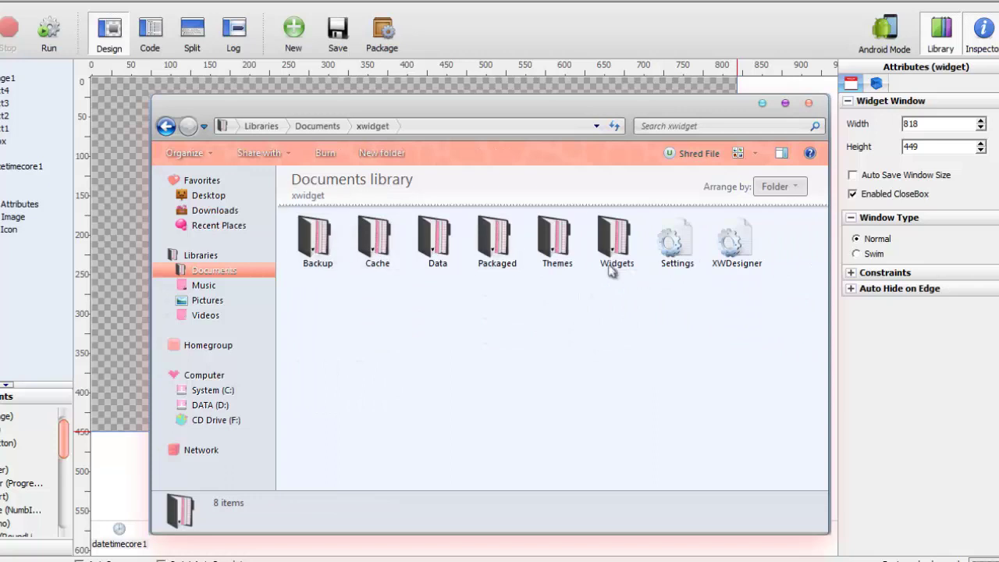
click(519, 243)
double_click(519, 244)
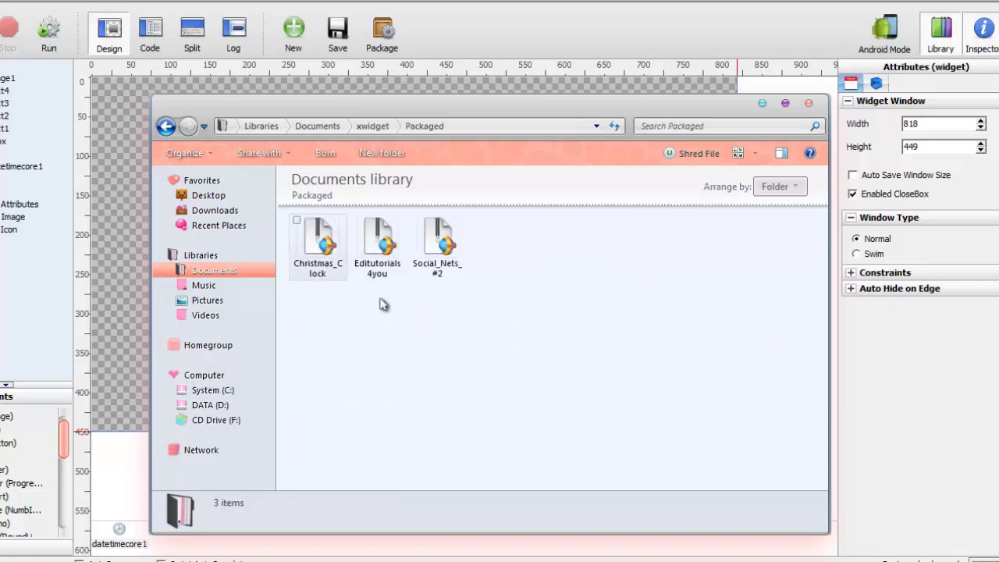
drag(545, 350, 291, 211)
click(747, 205)
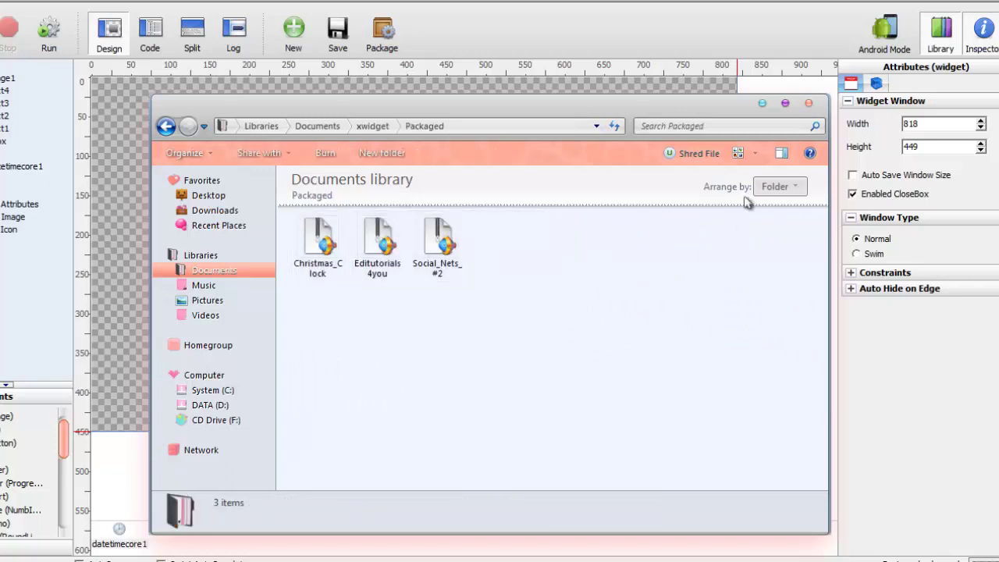
click(761, 104)
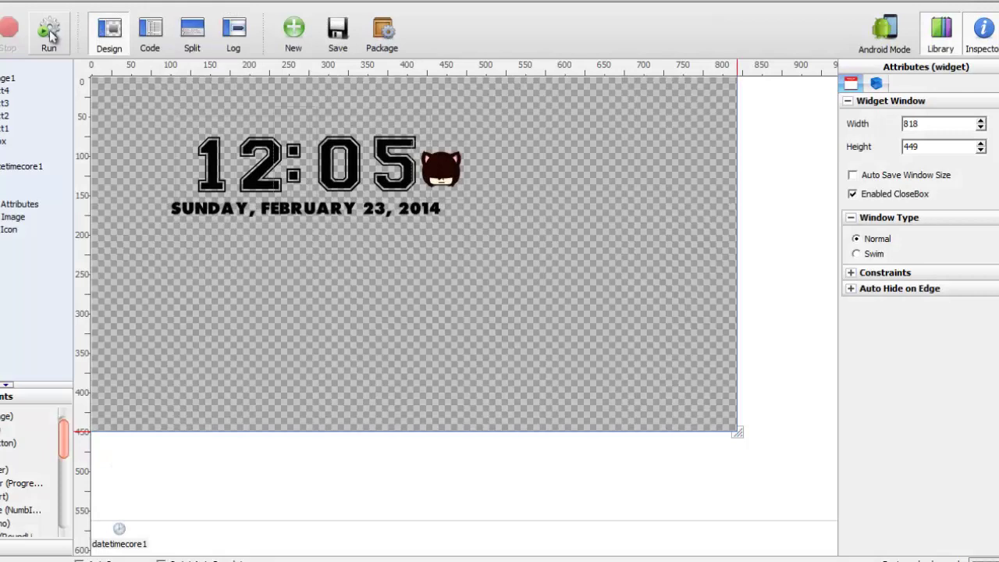
Step: Test-run the widget, moving it across the desktop before closing it
click(49, 35)
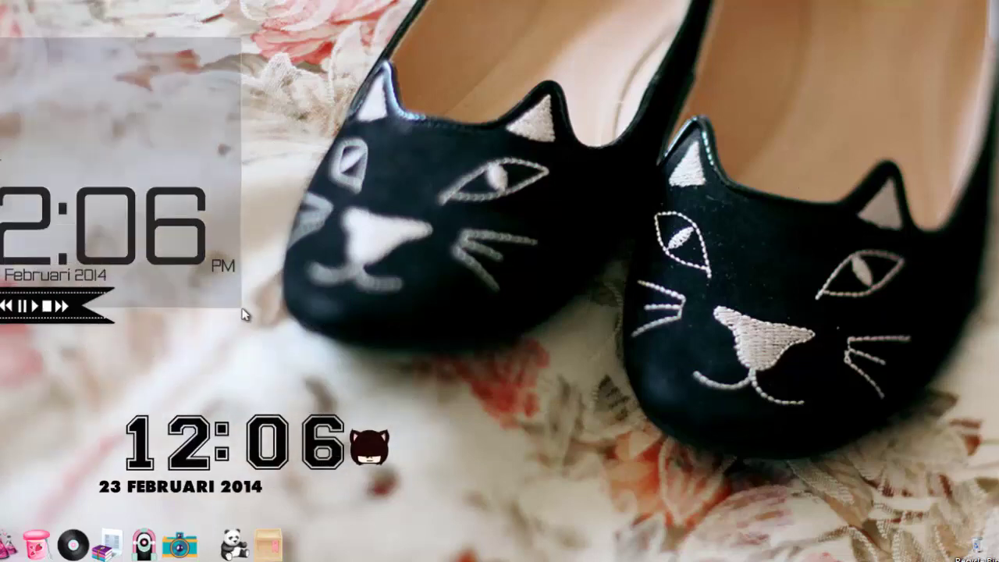
drag(335, 461, 223, 420)
right_click(223, 420)
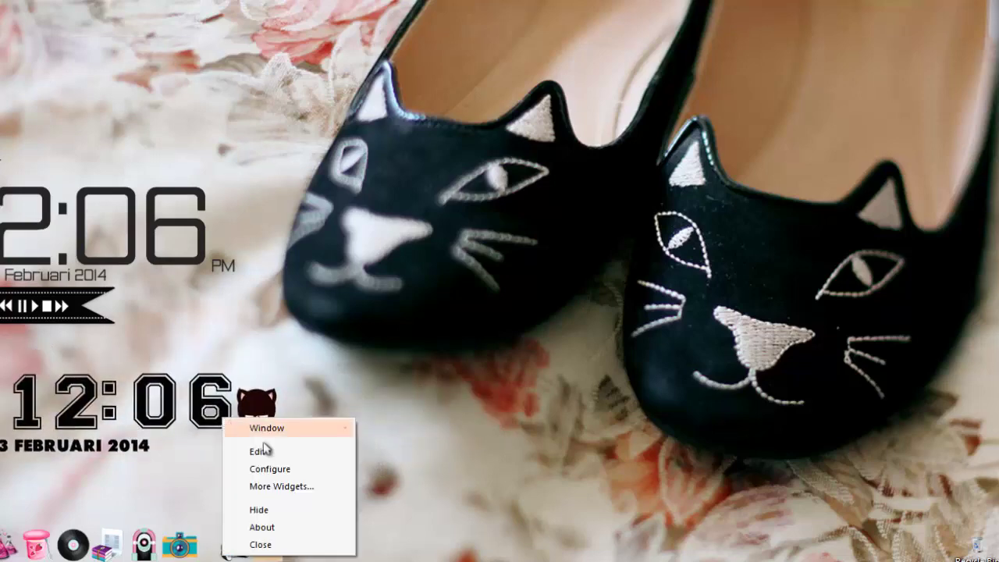
click(279, 541)
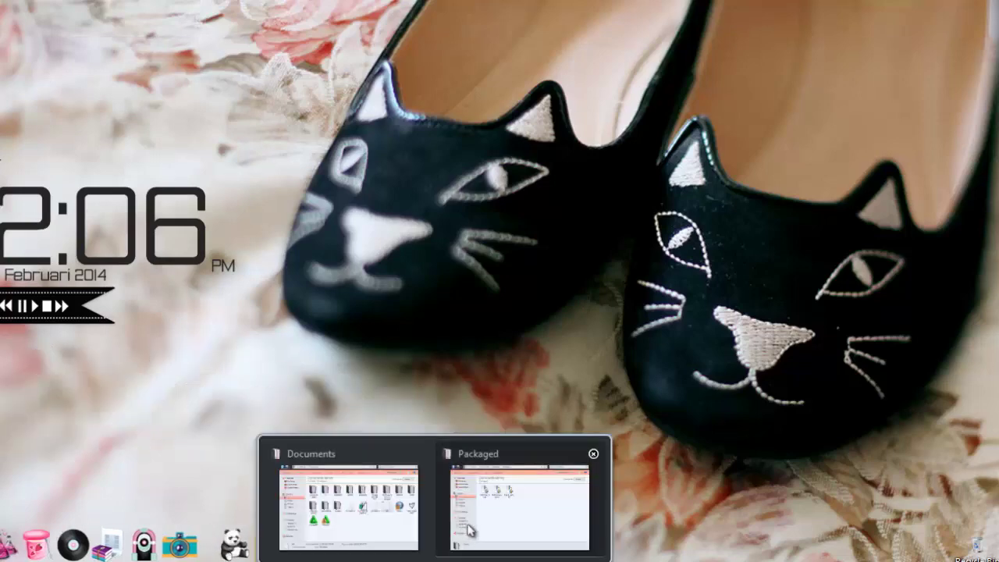
Step: Close the widget designer without saving the changes
click(466, 524)
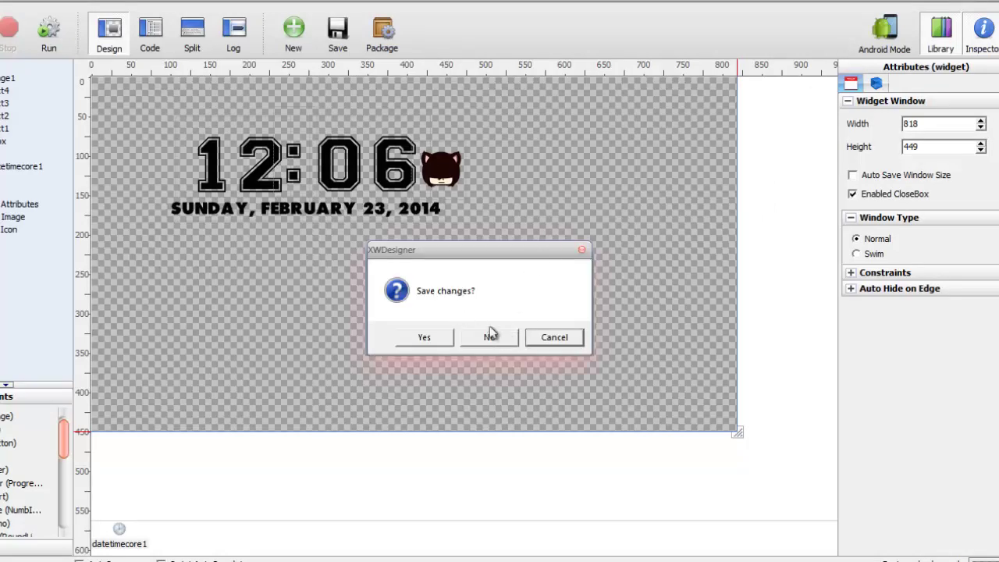
click(490, 337)
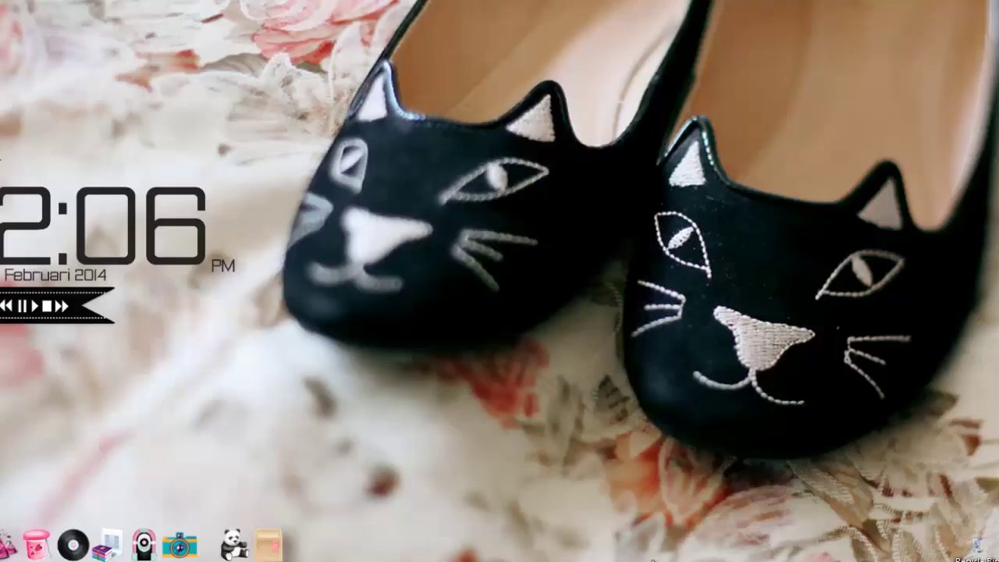